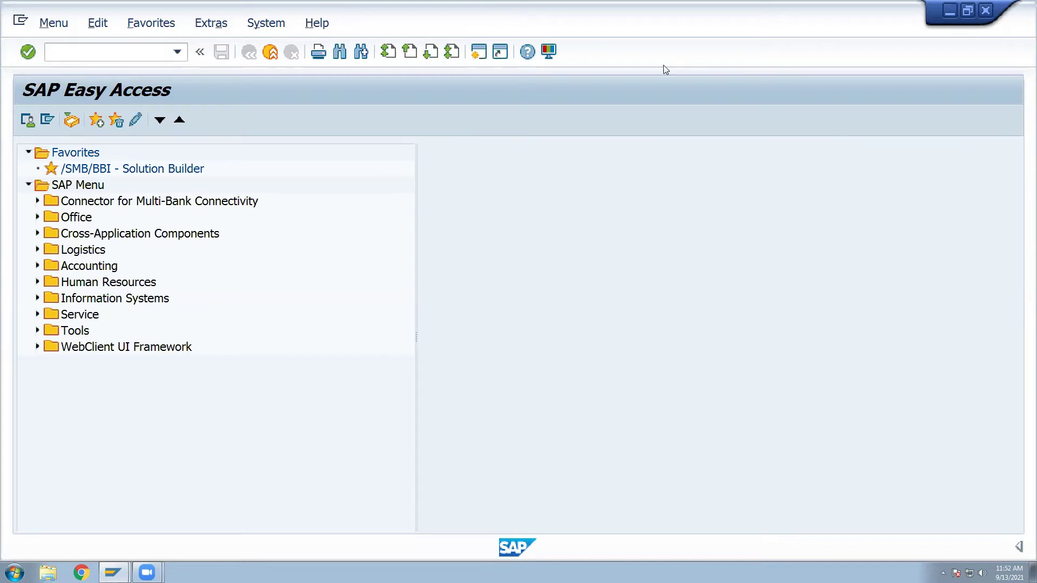
# Review the system status details, including the installed software component versions and product versions.
pyautogui.click(270, 25)
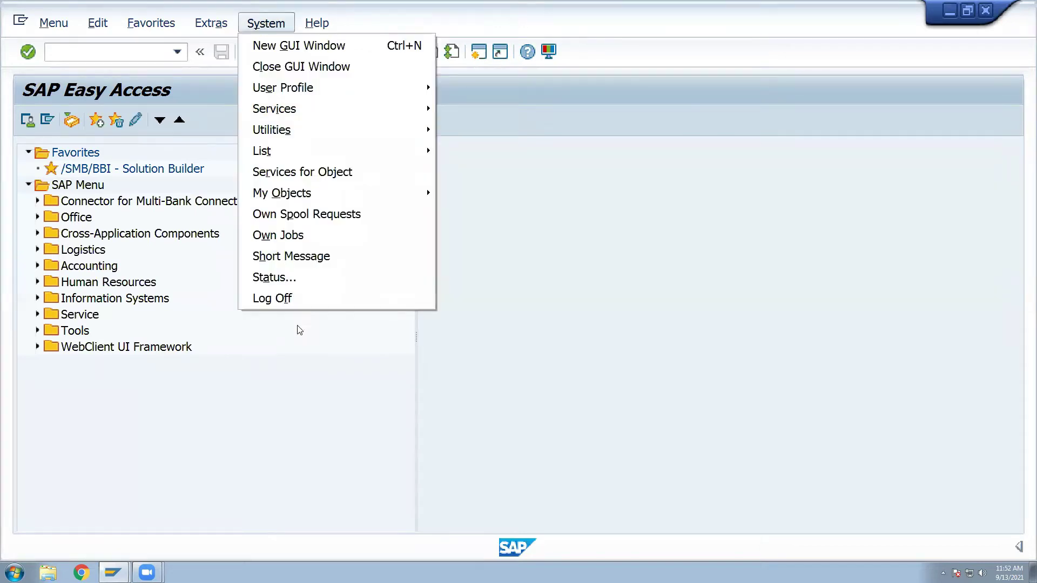
pyautogui.click(306, 279)
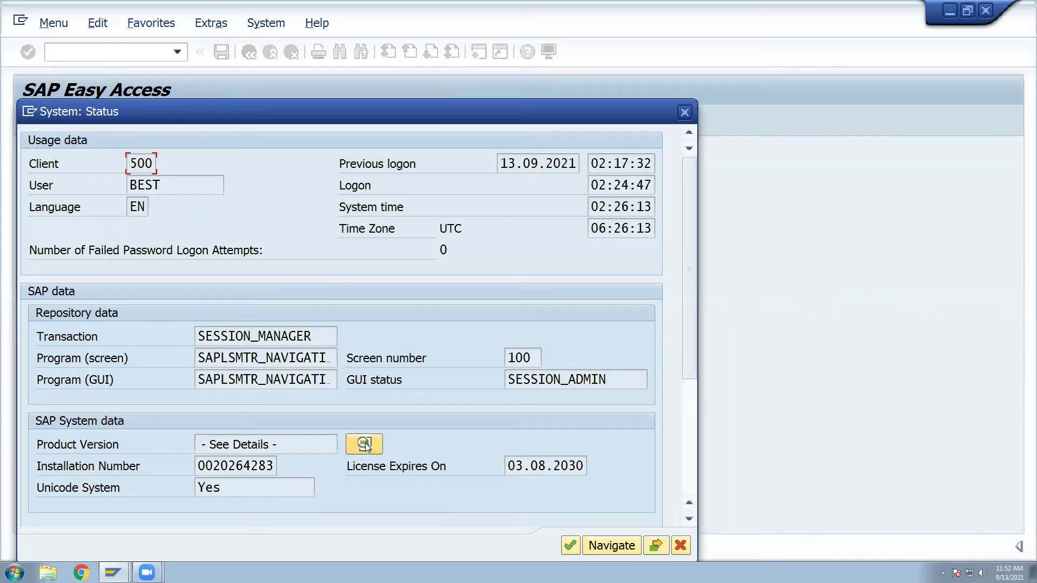
pyautogui.click(364, 443)
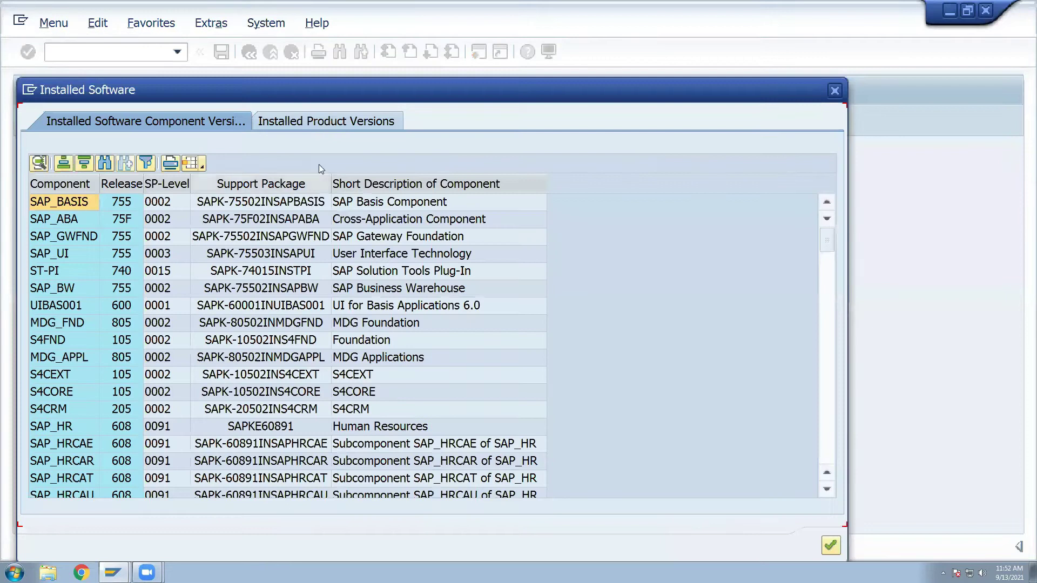
pyautogui.click(319, 120)
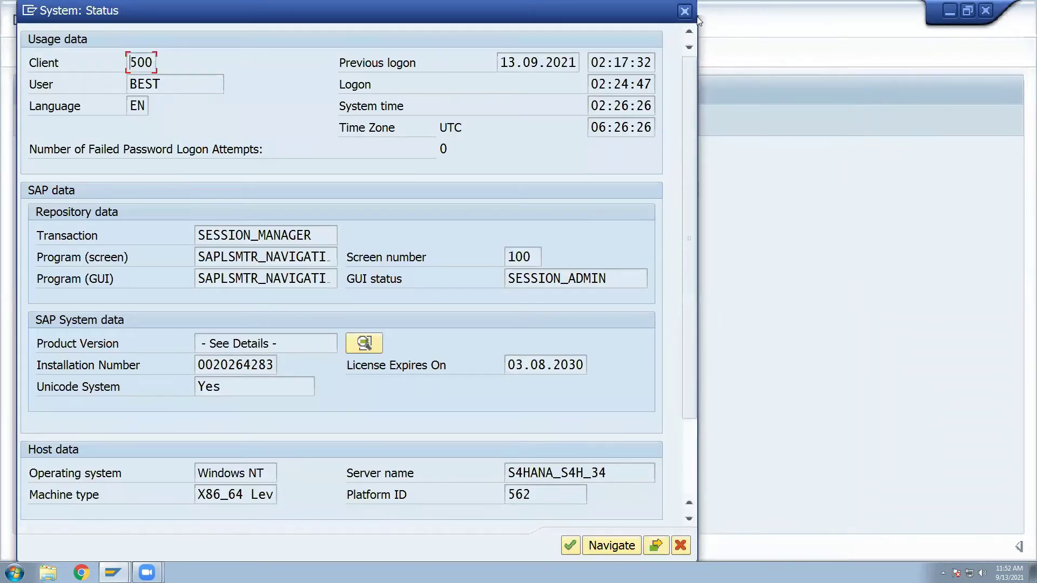
pyautogui.click(684, 11)
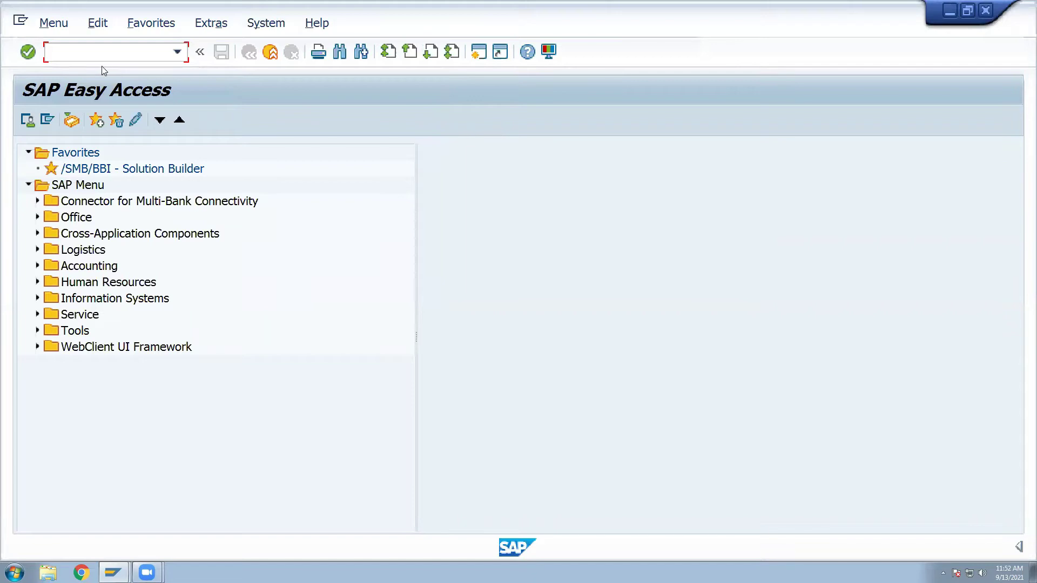
# Run transaction spro and display the SAP Reference IMG.
pyautogui.write('spro')
pyautogui.press('Return')
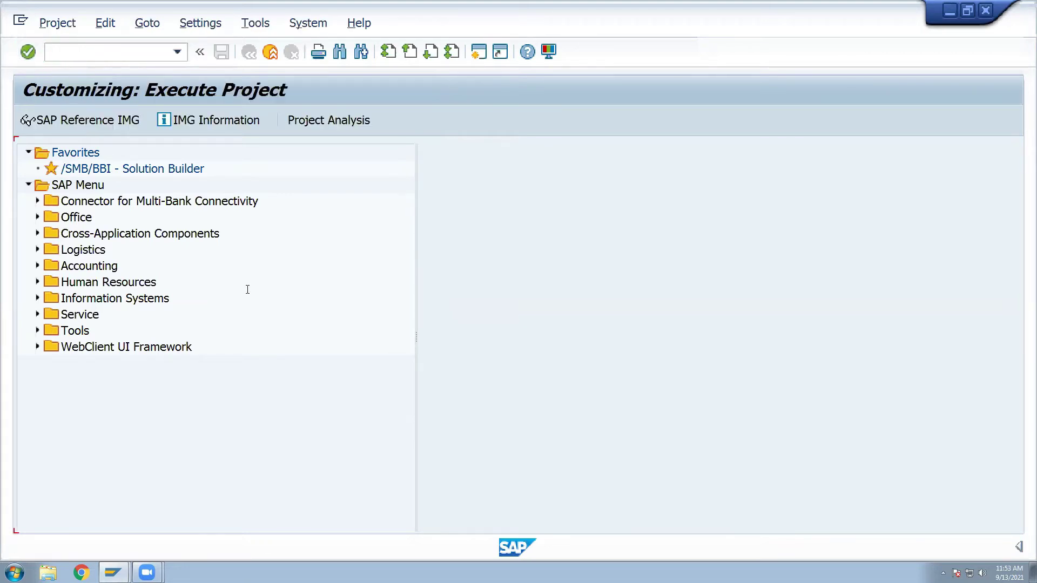
pyautogui.press('F5')
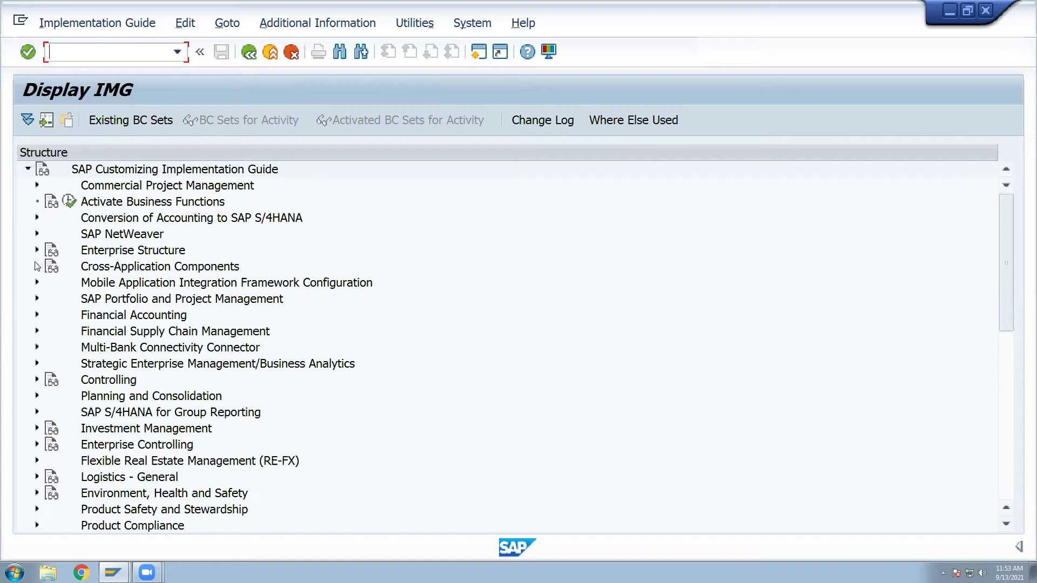
# Expand the Currencies node under SAP NetWeaver, General settings in the implementation guide.
pyautogui.click(36, 234)
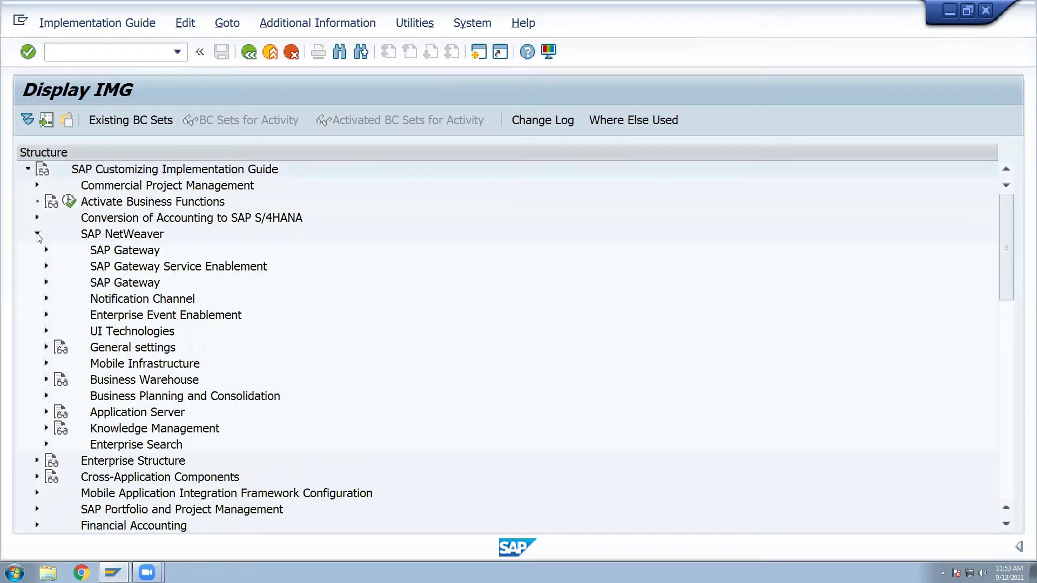
pyautogui.click(46, 347)
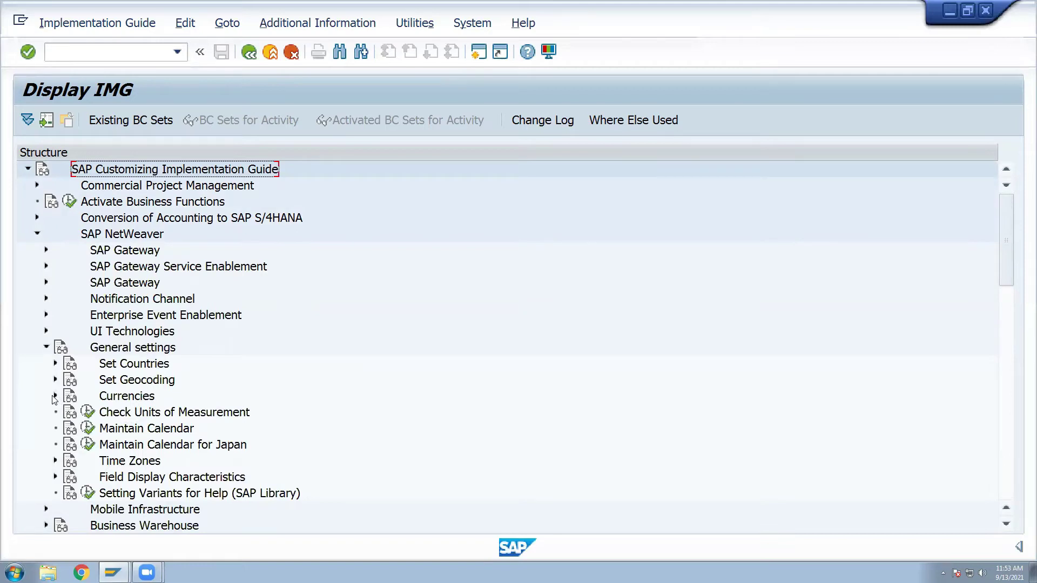
pyautogui.click(55, 396)
# View the currency exchange rates overview through Enter Exchange Rates, and return to the implementation guide.
pyautogui.click(172, 433)
pyautogui.click(173, 448)
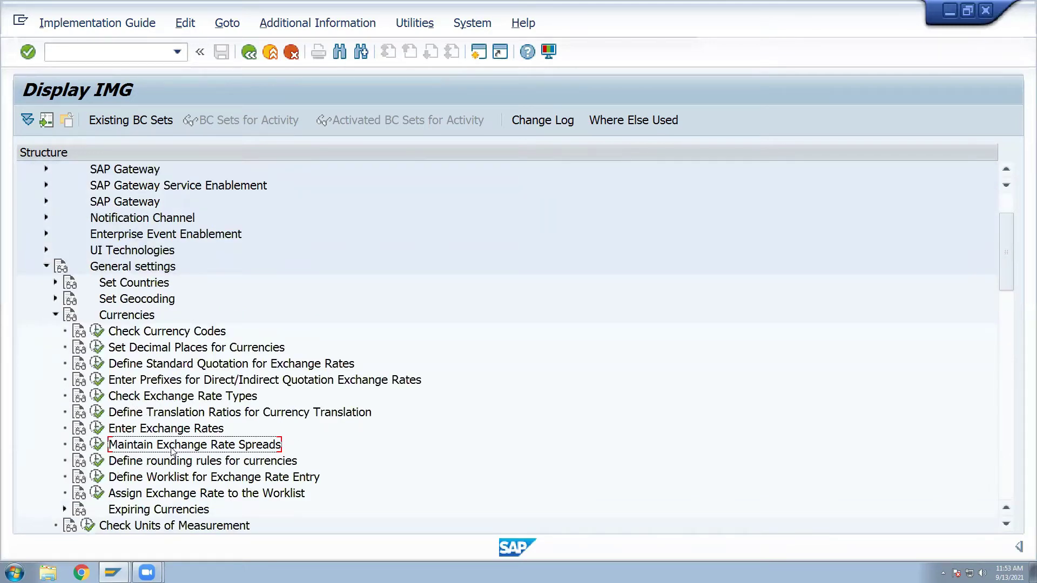
pyautogui.click(167, 398)
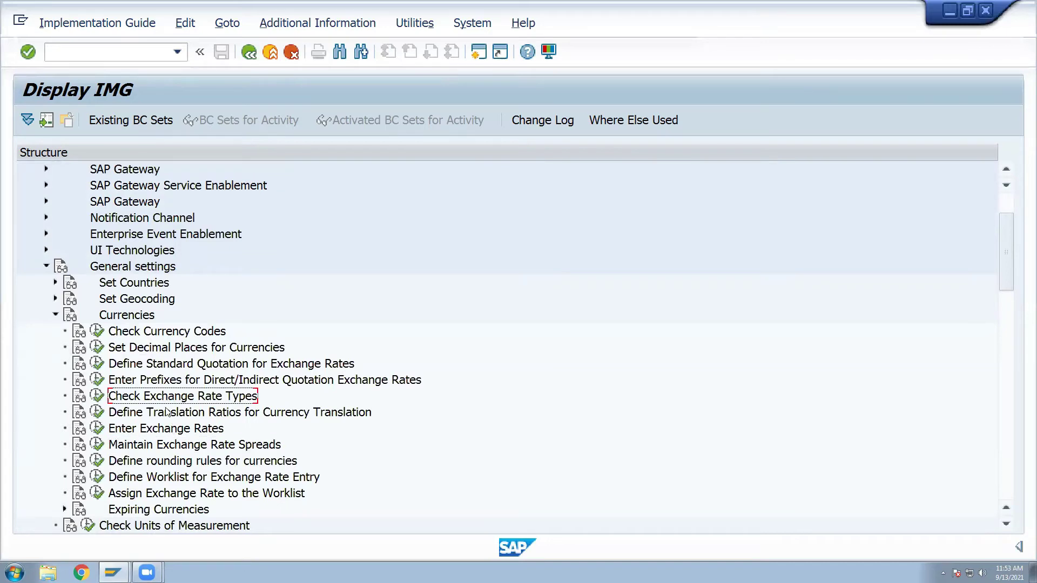
pyautogui.click(166, 430)
pyautogui.click(96, 429)
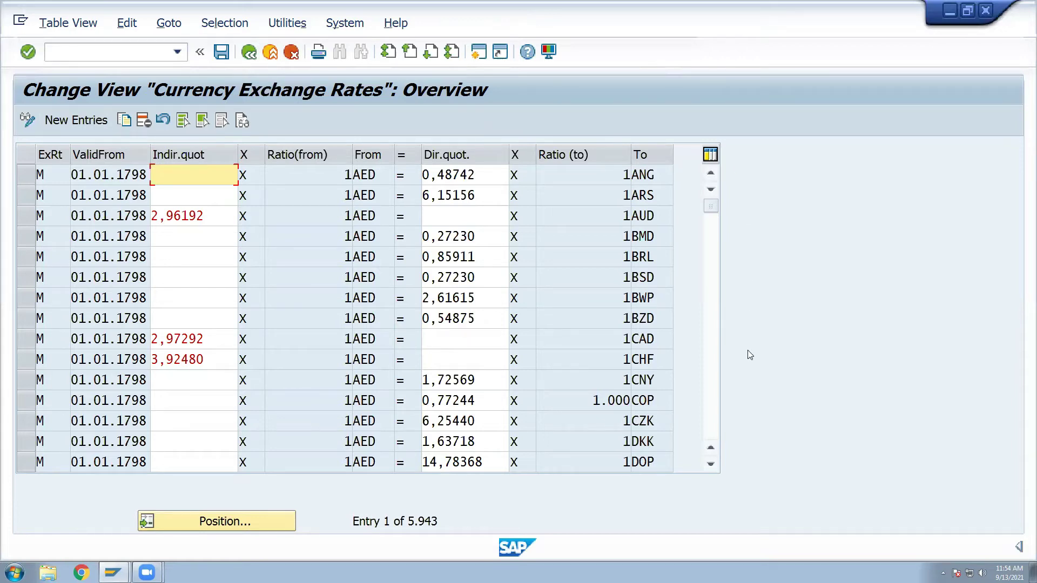
pyautogui.click(250, 53)
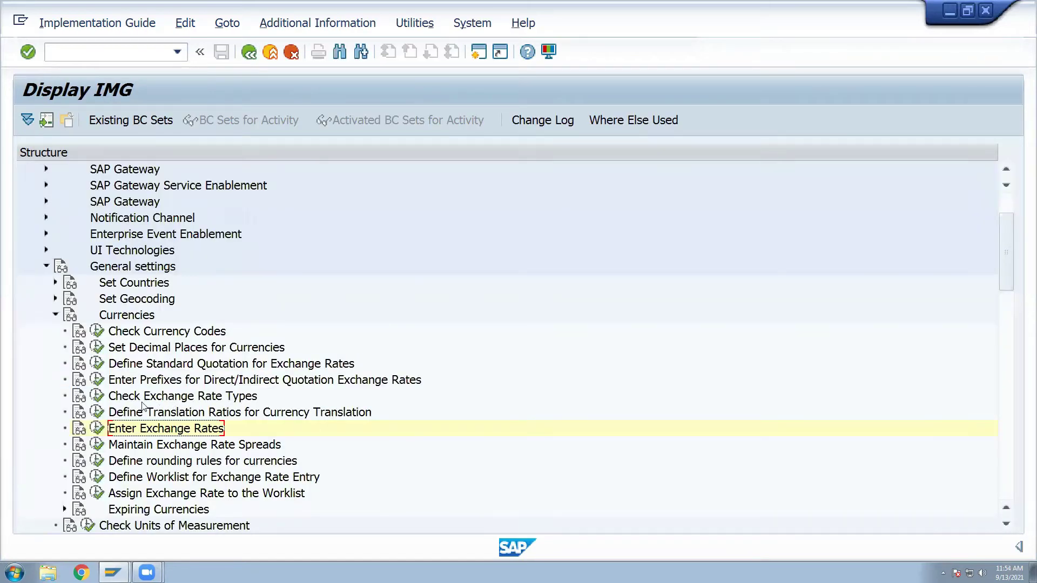
# Examine the exchange rate types in Check Exchange Rate Types, including M and P, and return to the guide.
pyautogui.click(160, 398)
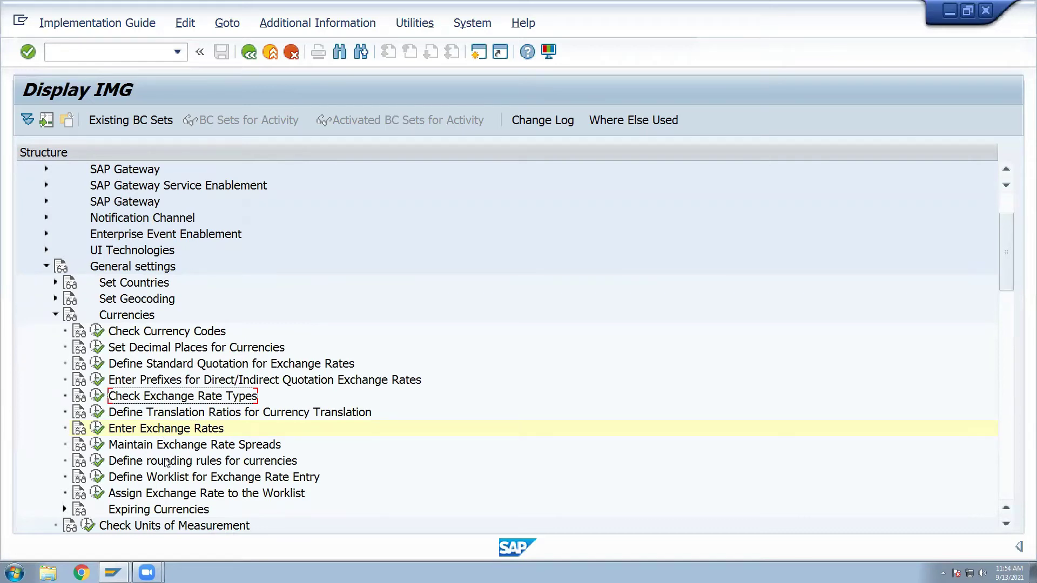
pyautogui.click(97, 400)
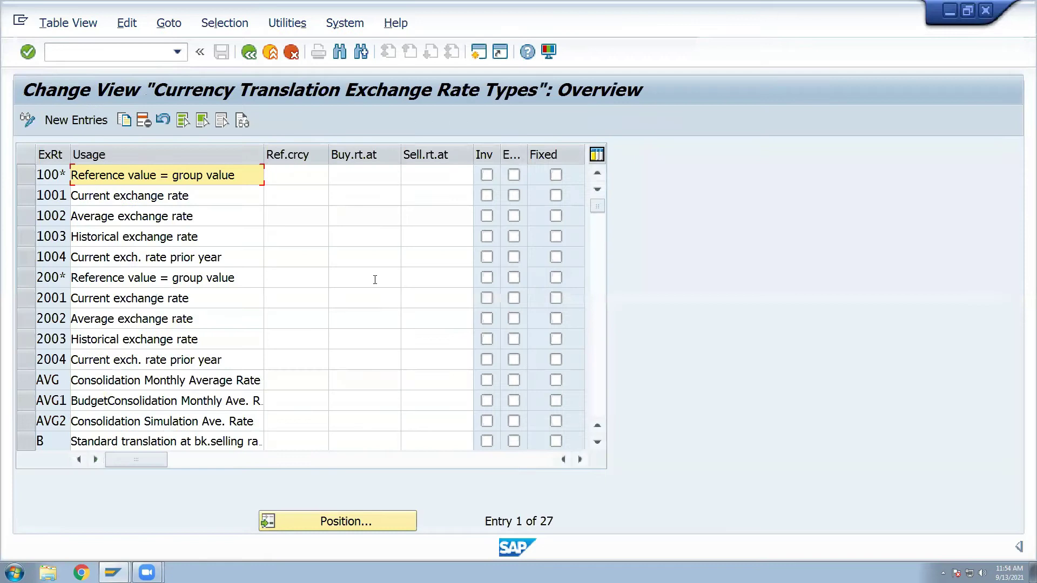
pyautogui.scroll(-2, 338, 304)
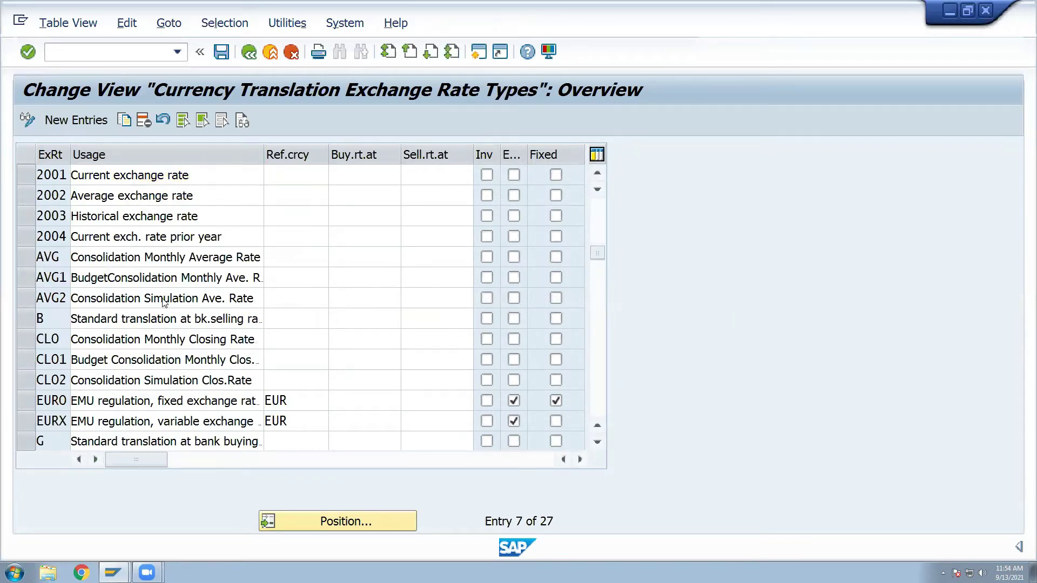
pyautogui.scroll(-3, 158, 286)
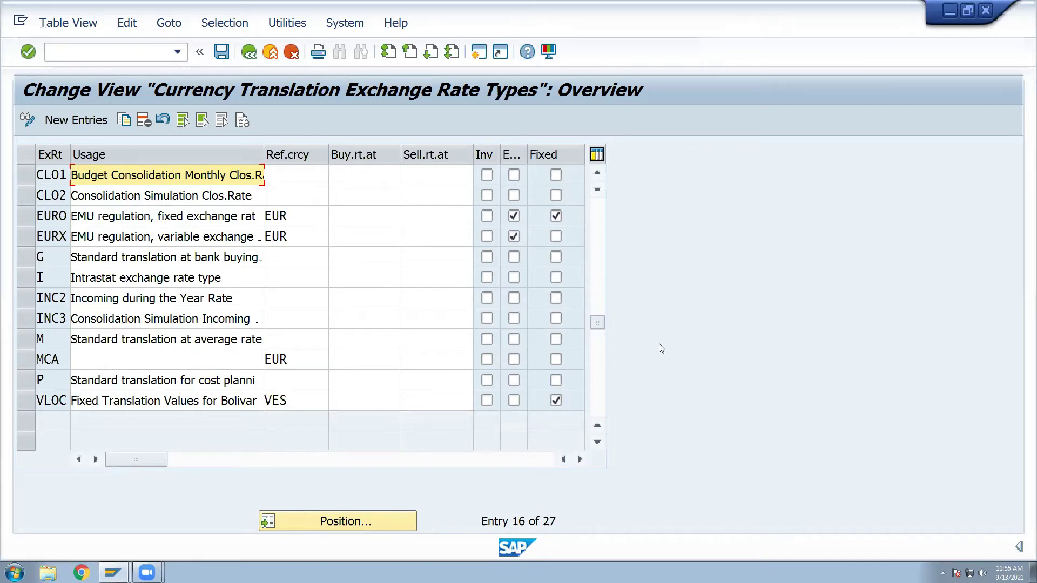
pyautogui.click(116, 338)
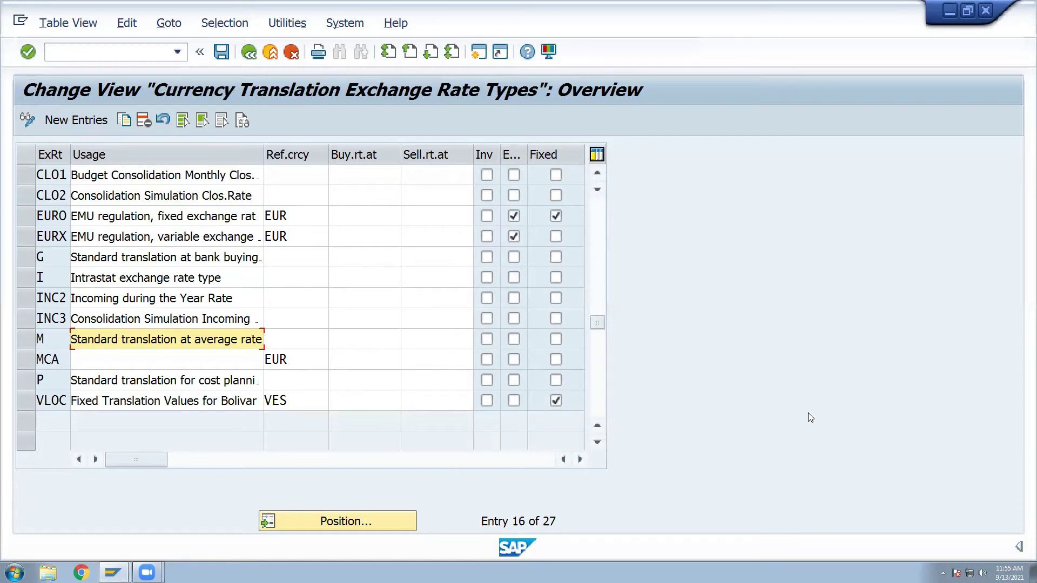
pyautogui.click(111, 381)
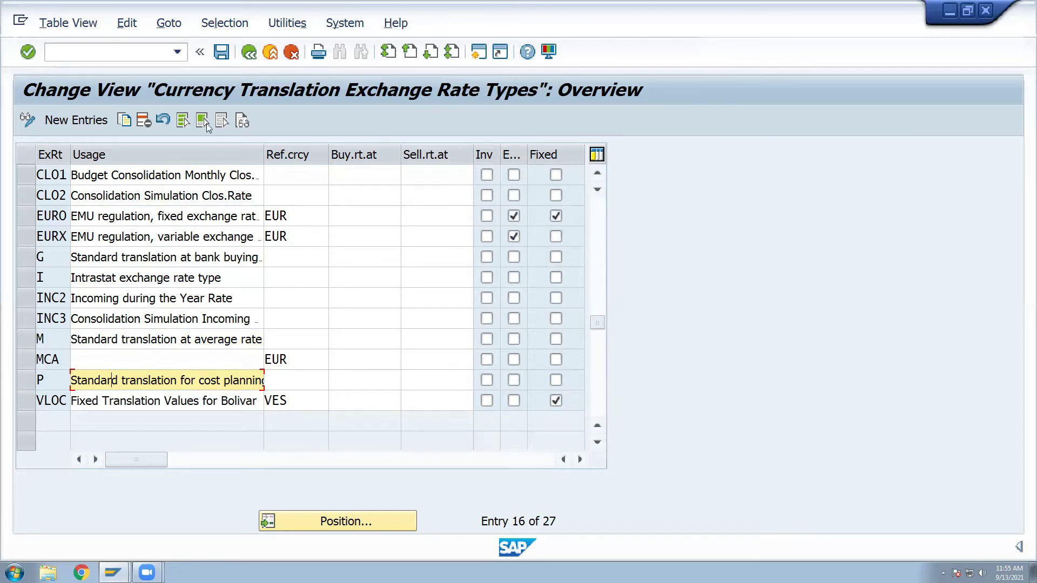
pyautogui.click(249, 52)
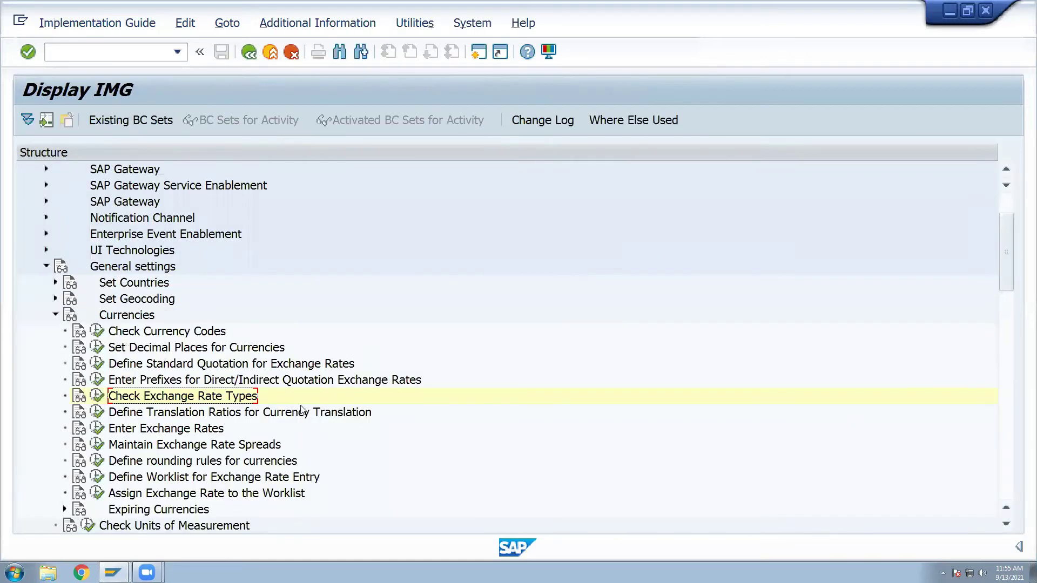
# Execute the Enter Exchange Rates activity and start adding new entries.
pyautogui.click(129, 432)
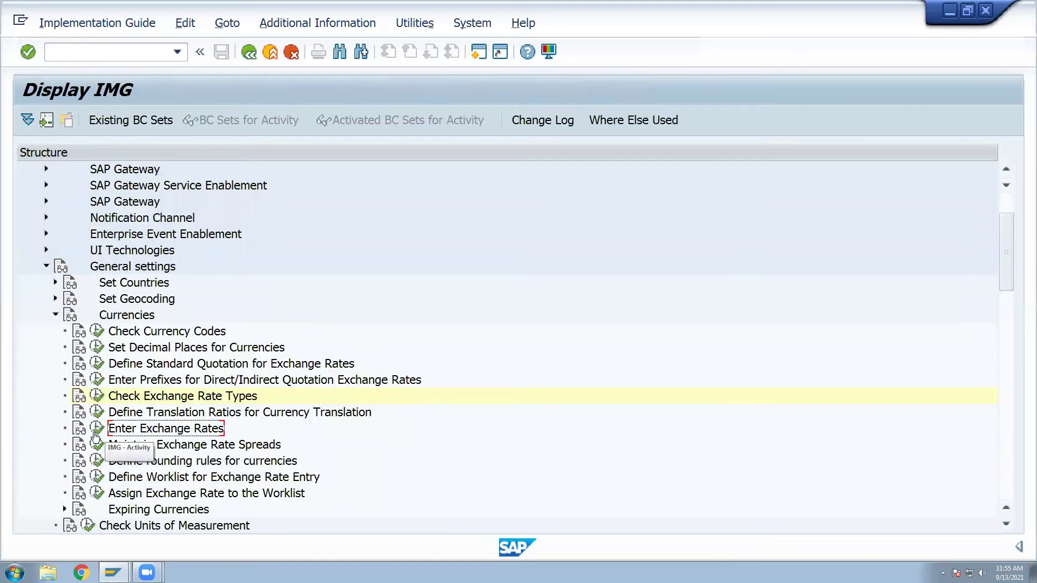
pyautogui.click(96, 429)
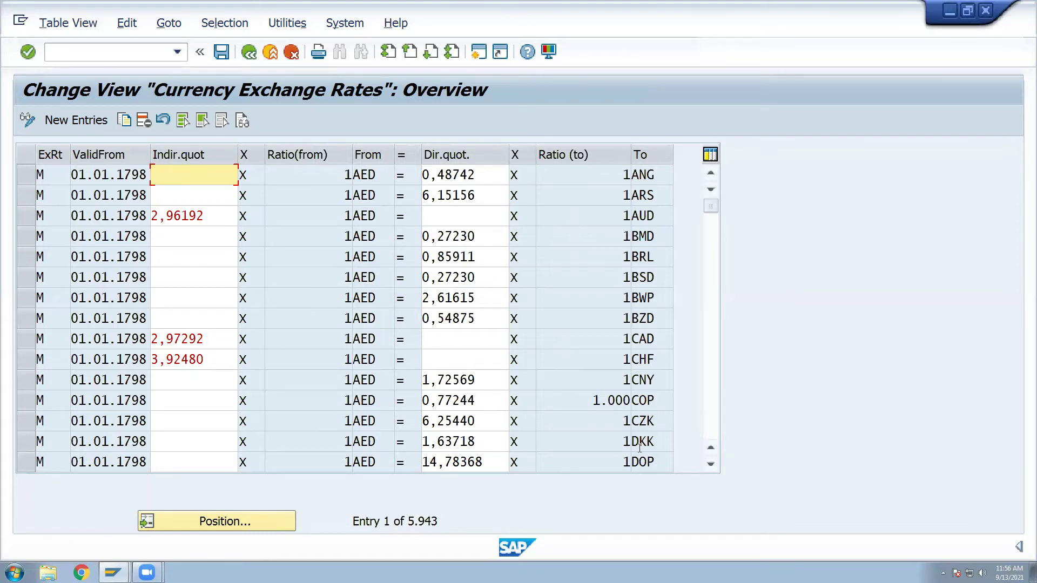
pyautogui.click(77, 119)
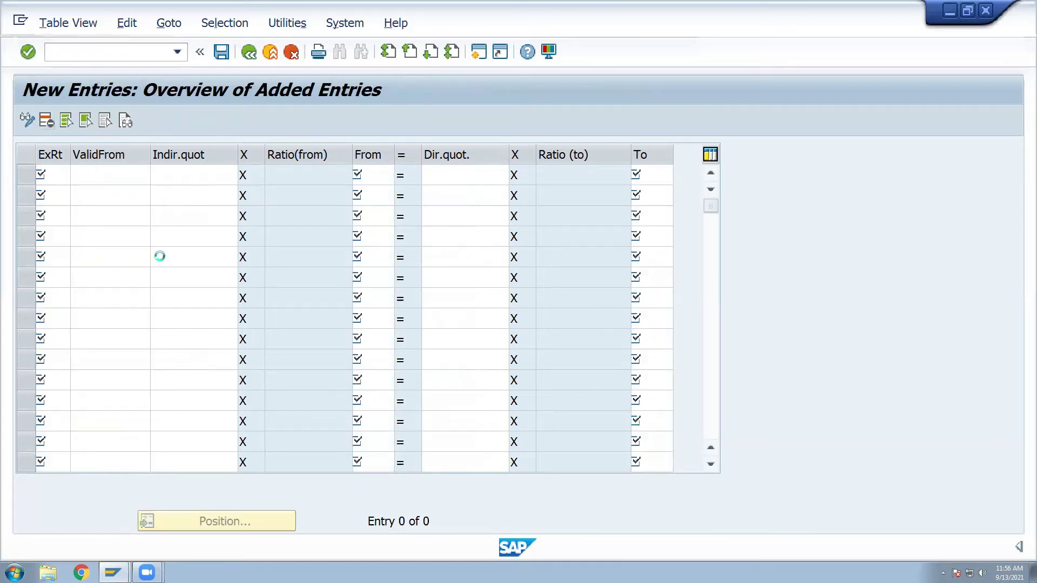
# Set the first new entry's exchange rate type to M and its valid-from date to 13.09.2021.
pyautogui.press('F4')
pyautogui.scroll(-3, 160, 434)
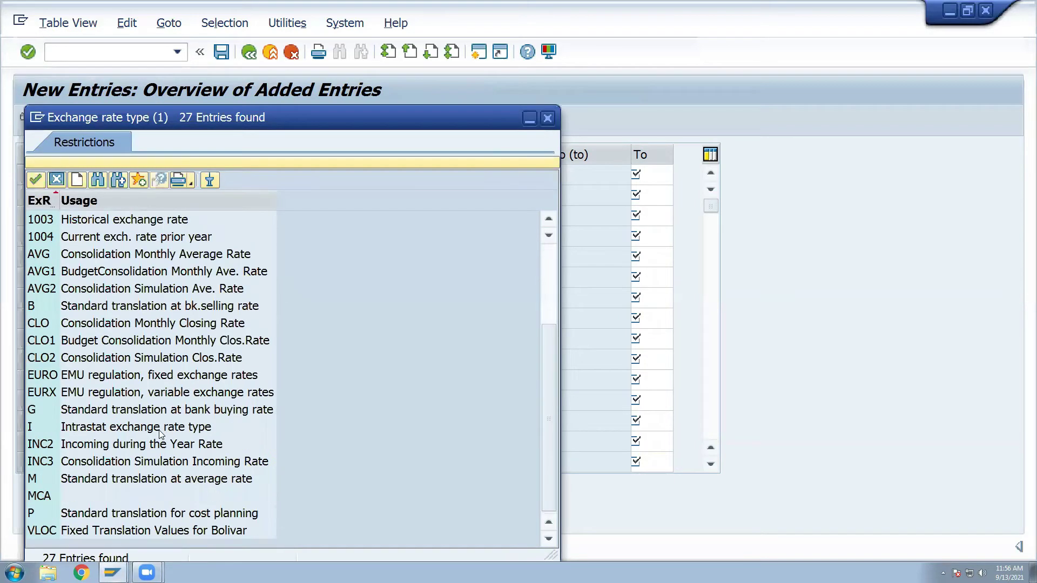
pyautogui.click(164, 481)
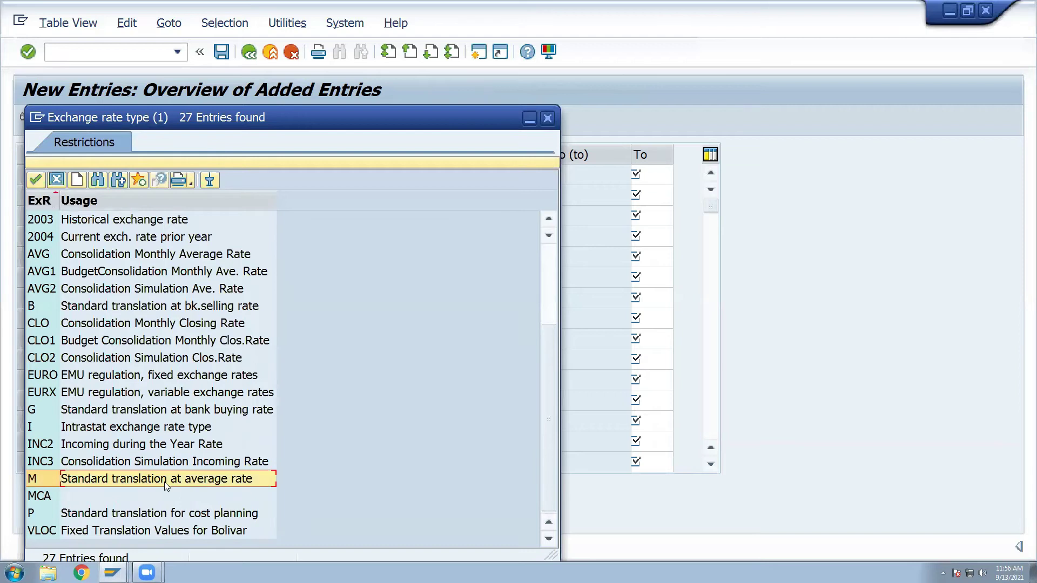
pyautogui.doubleClick(165, 482)
pyautogui.click(132, 172)
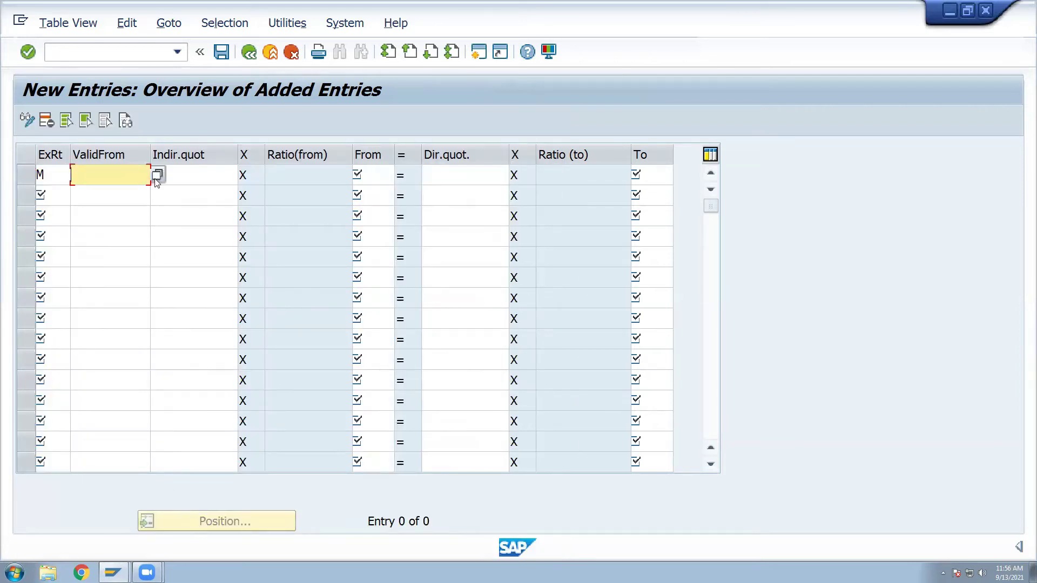
pyautogui.click(154, 175)
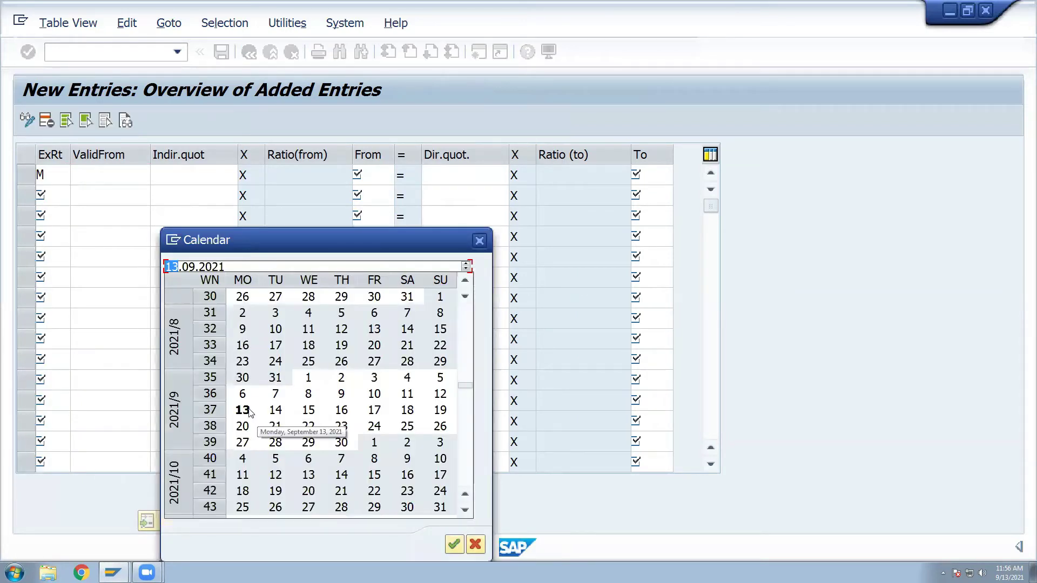
pyautogui.doubleClick(245, 412)
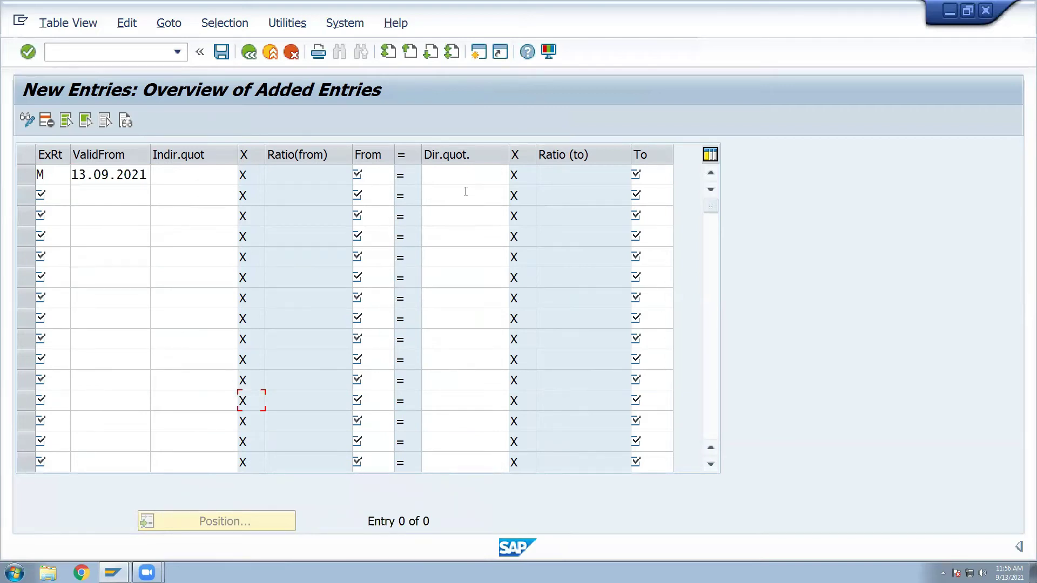
# Set the from-currency of the new type M exchange rate entry to USD.
pyautogui.click(379, 176)
pyautogui.click(211, 173)
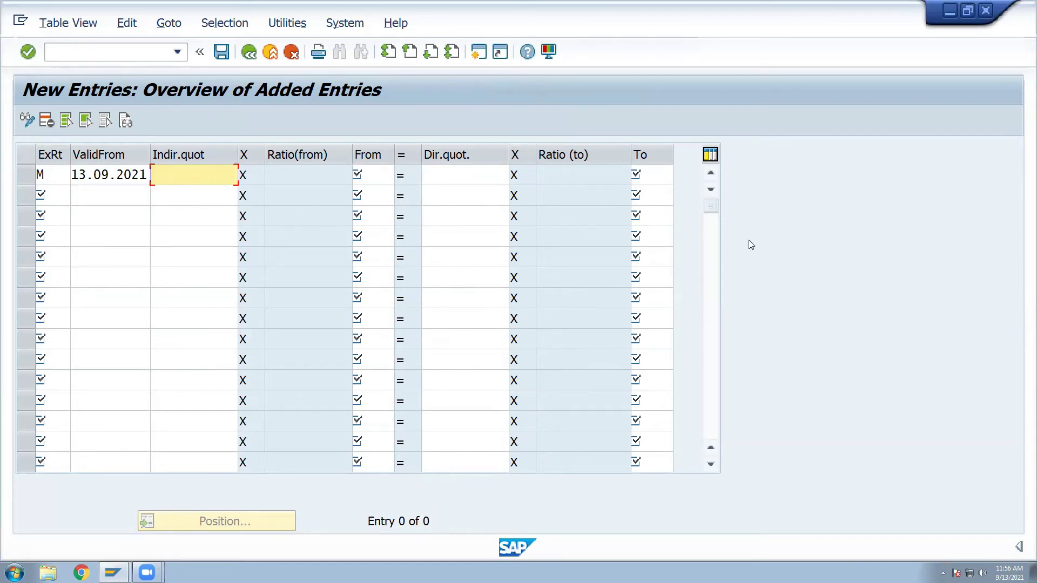
pyautogui.click(384, 172)
pyautogui.write('usd')
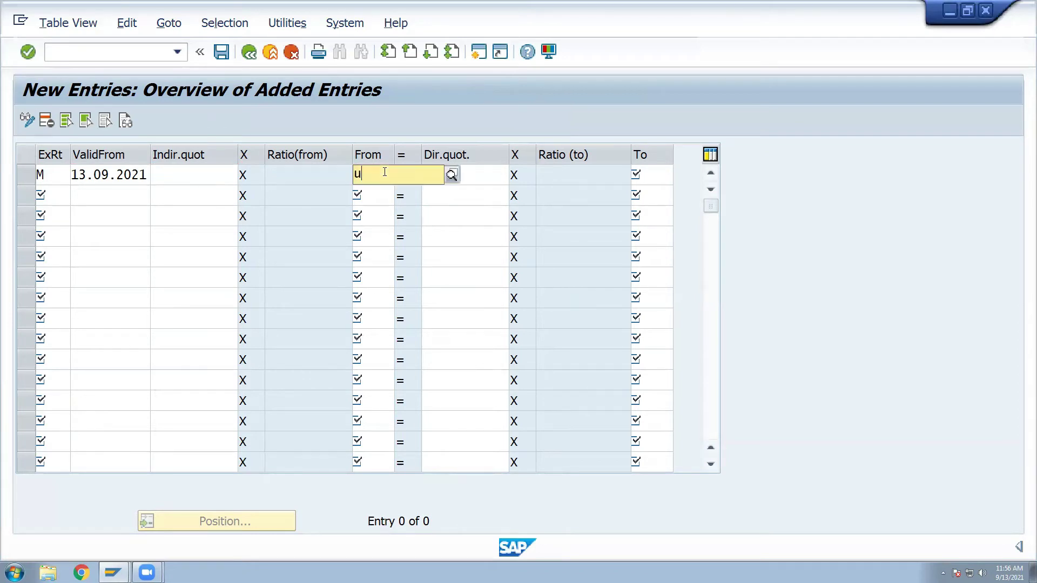
pyautogui.click(381, 210)
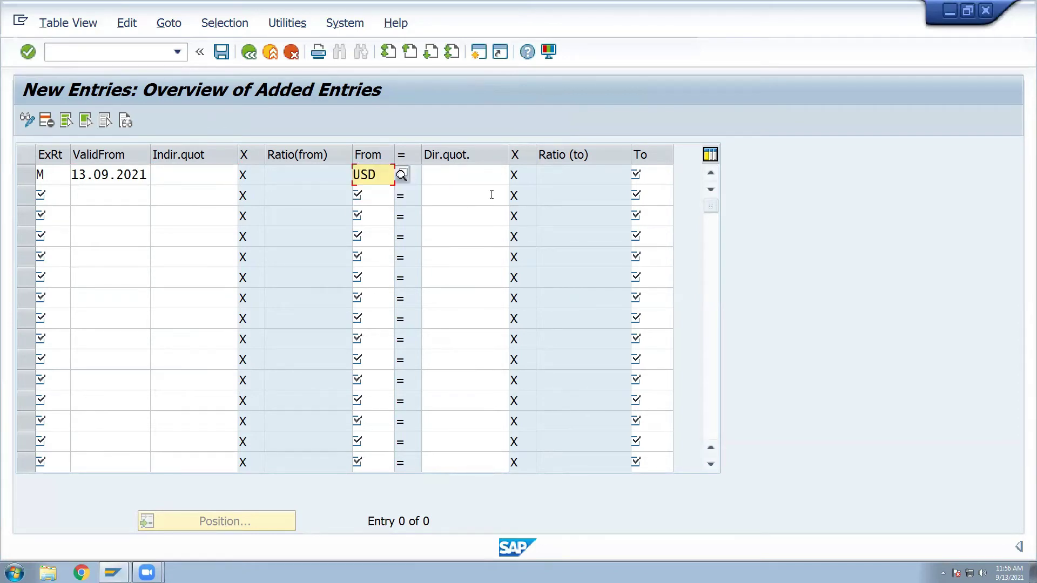
# Enter a direct quotation of 73,0000 and the to-currency INR for the USD entry, and save it.
pyautogui.click(488, 180)
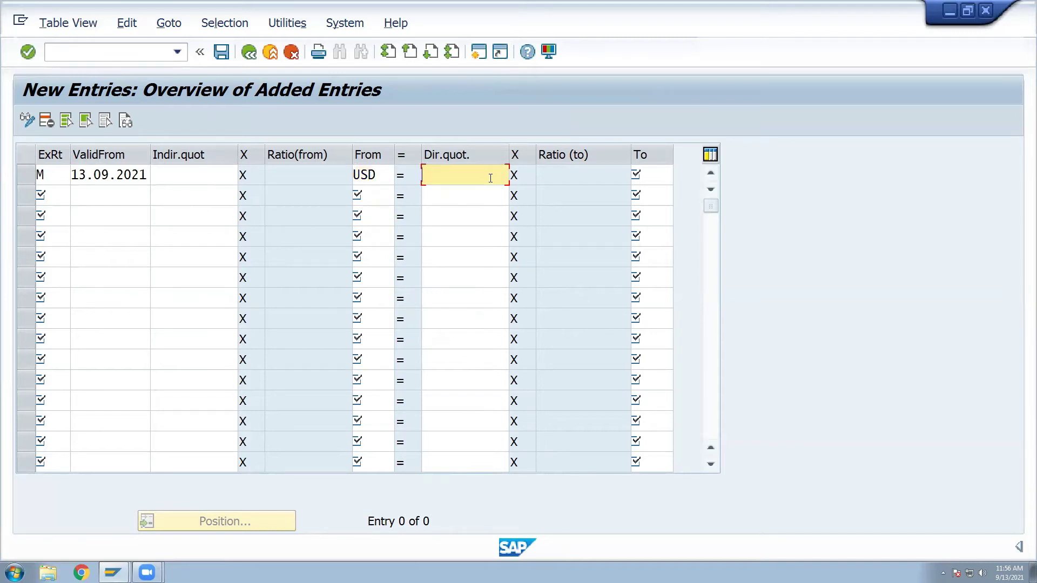
pyautogui.write('7')
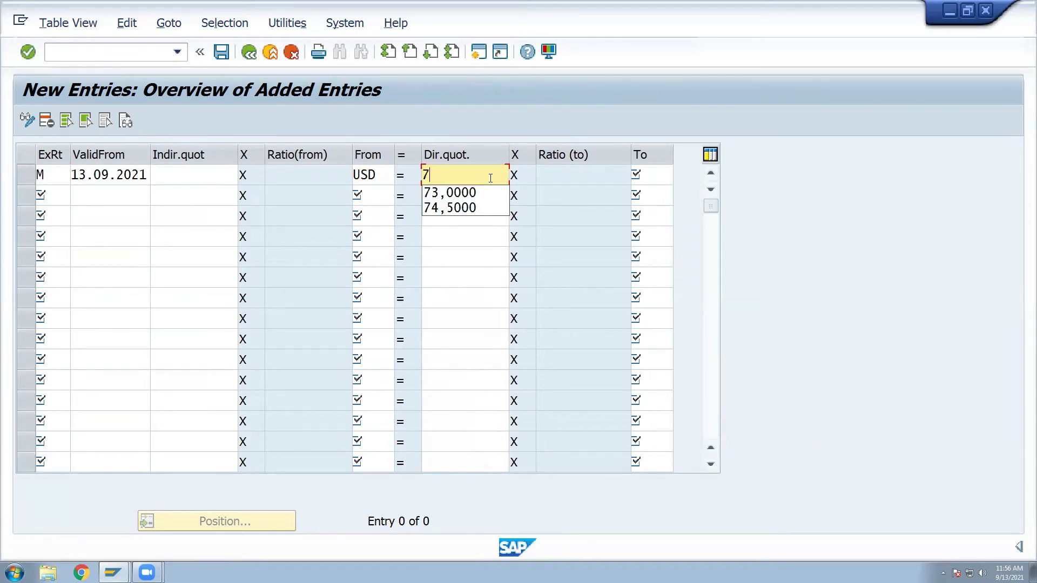
pyautogui.write('3')
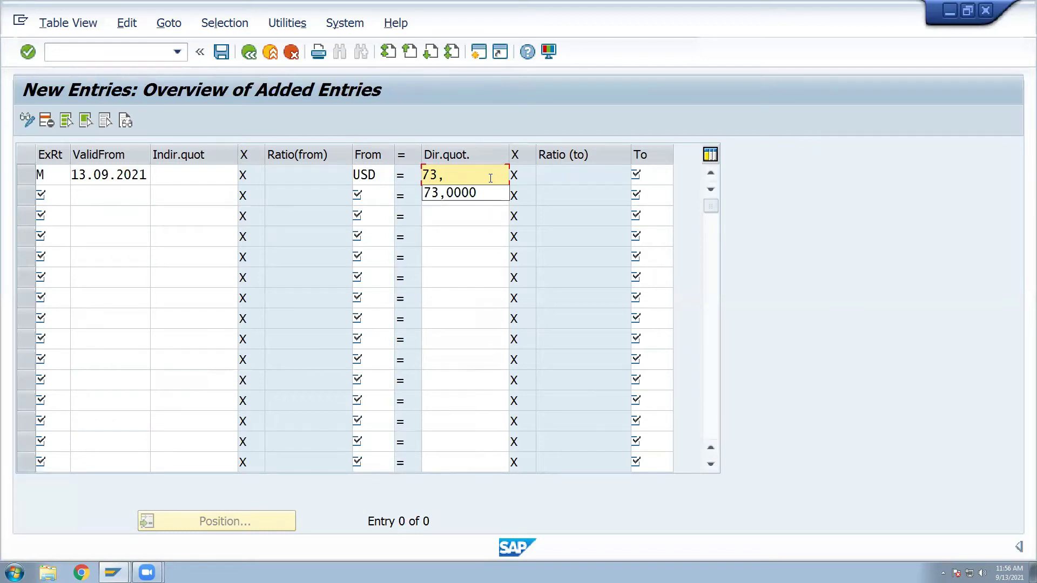
pyautogui.write(',0000')
pyautogui.click(648, 174)
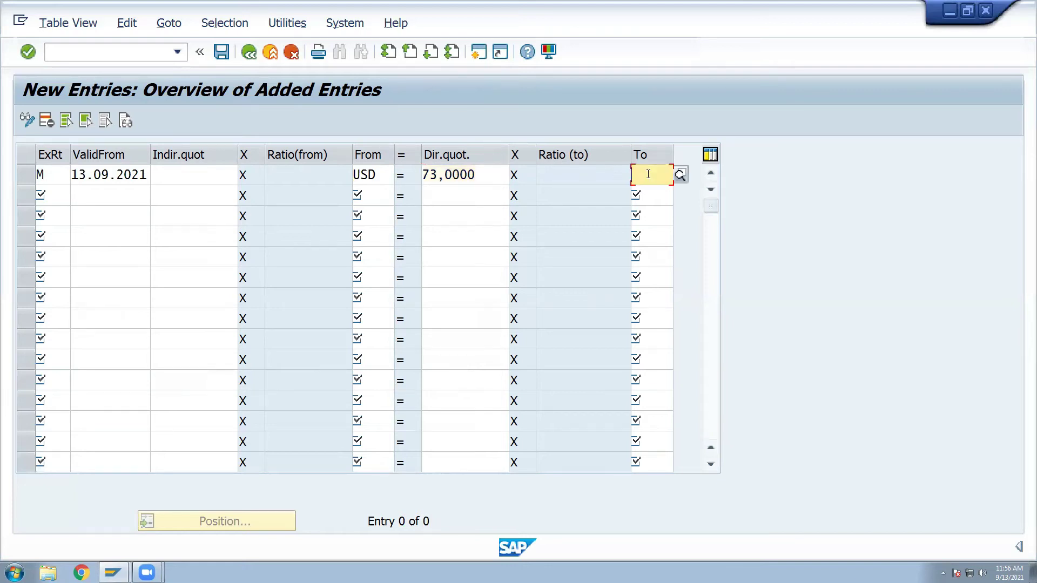
pyautogui.write('inr')
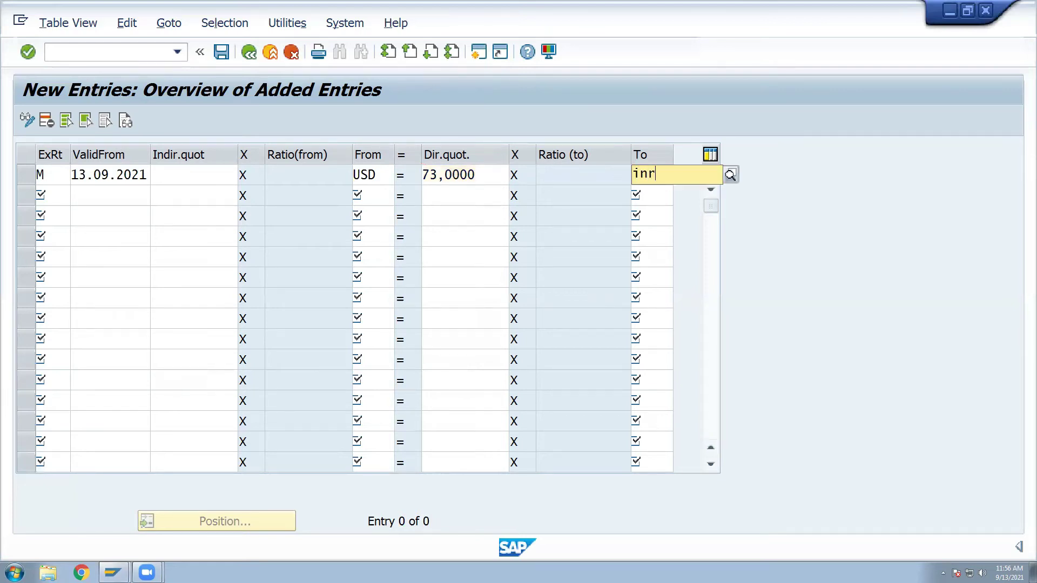
pyautogui.press('Return')
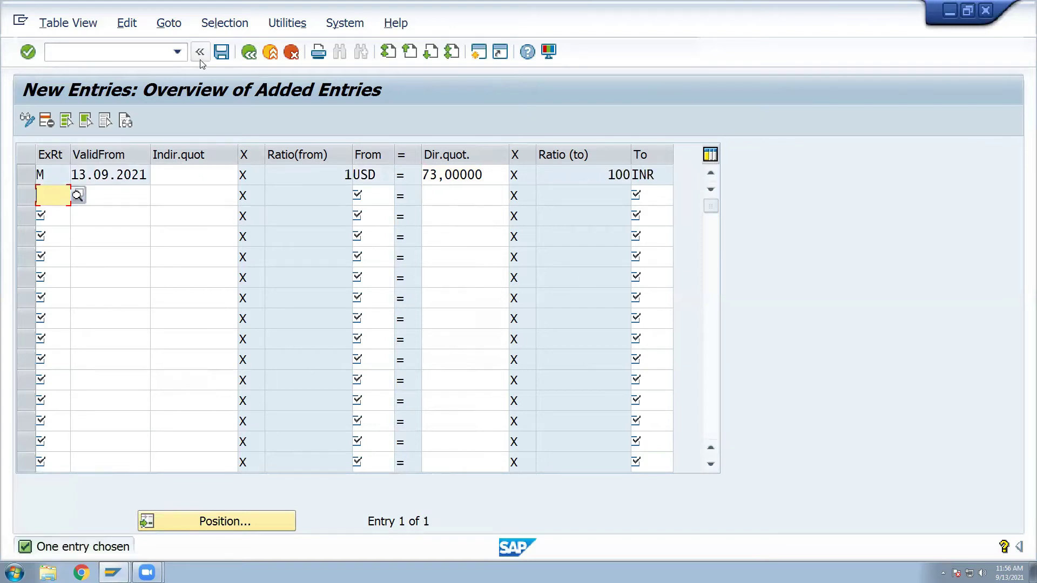
pyautogui.click(223, 52)
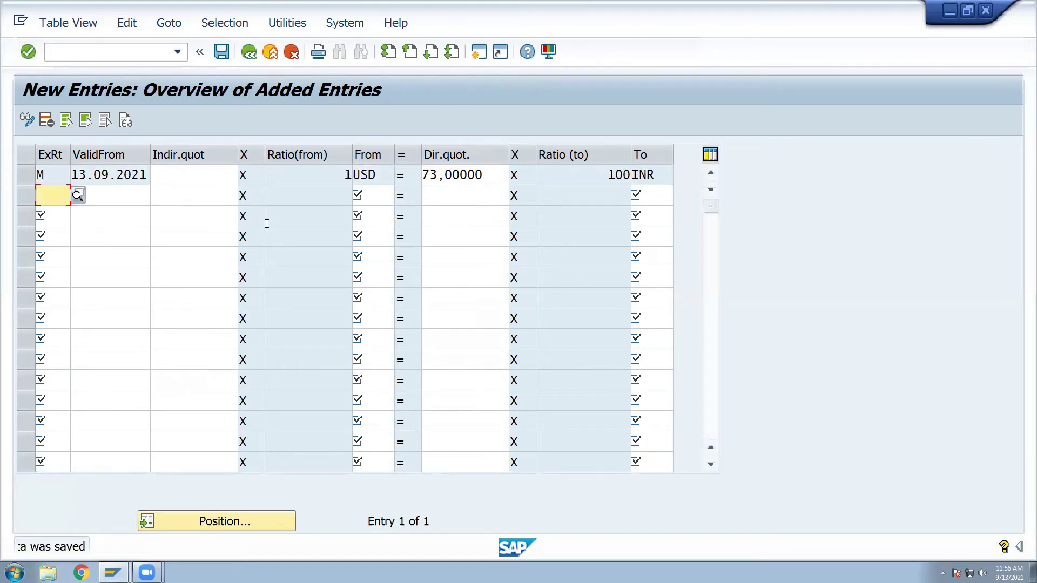
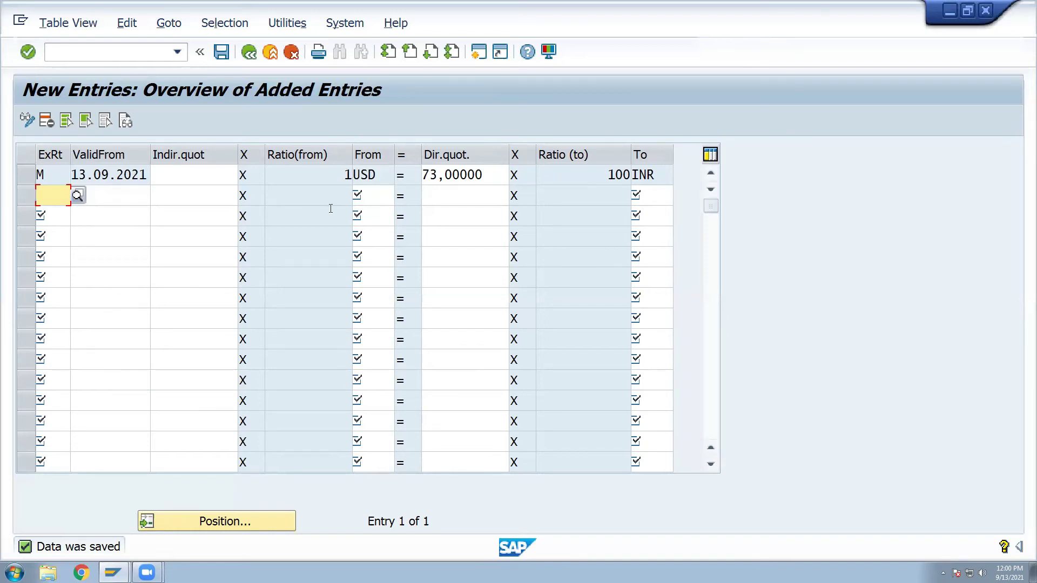
# Leave the exchange rate entries and the implementation guide, returning to the SAP Easy Access start screen.
pyautogui.click(377, 178)
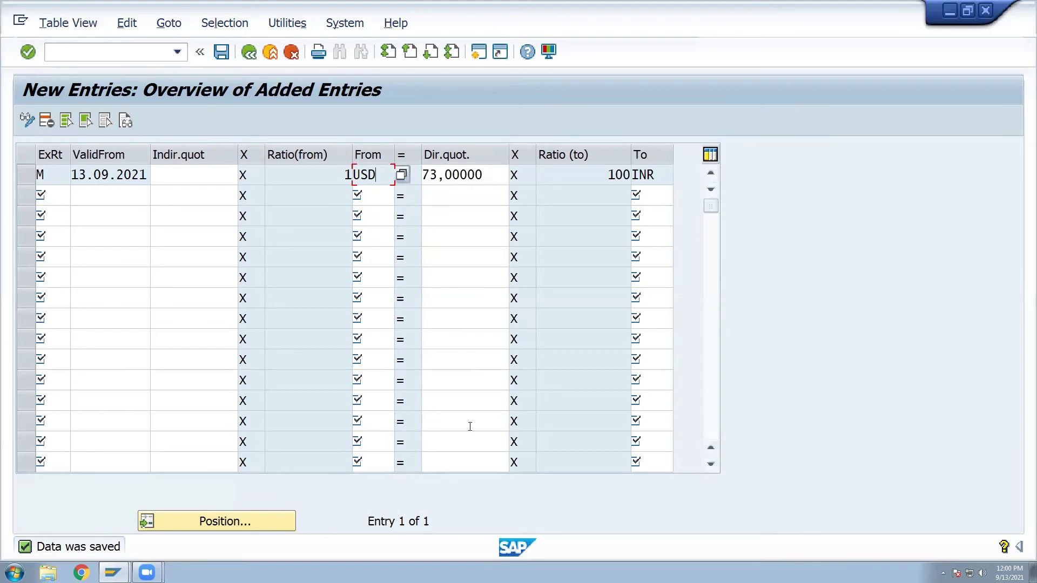
pyautogui.click(251, 54)
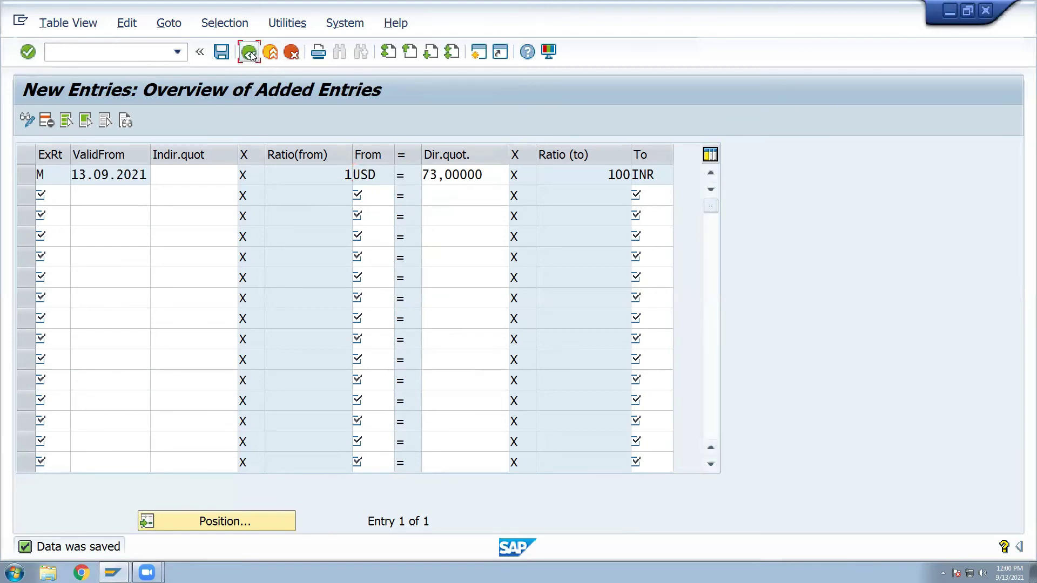
pyautogui.click(250, 52)
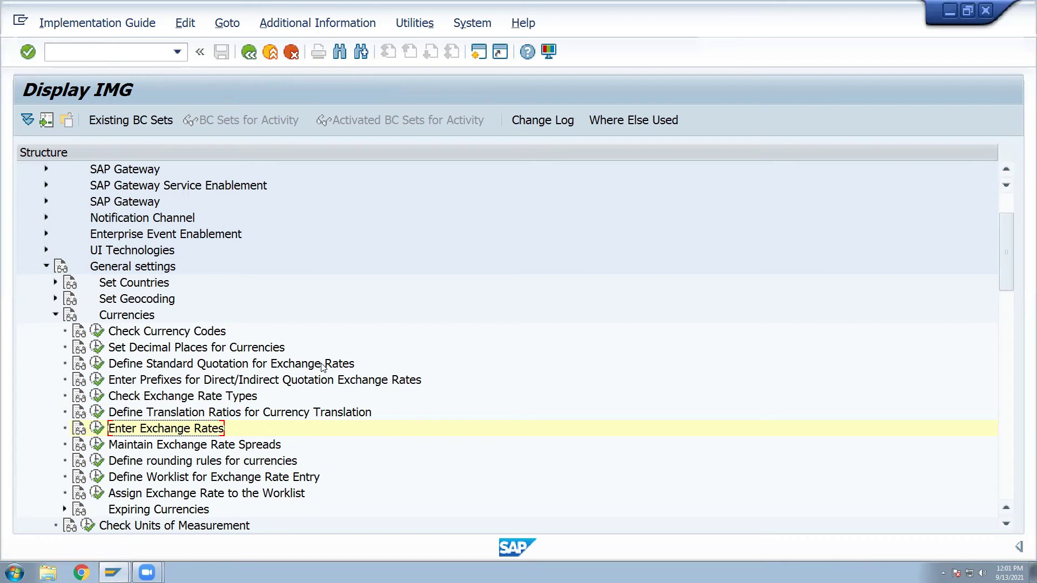
pyautogui.click(248, 52)
pyautogui.click(249, 51)
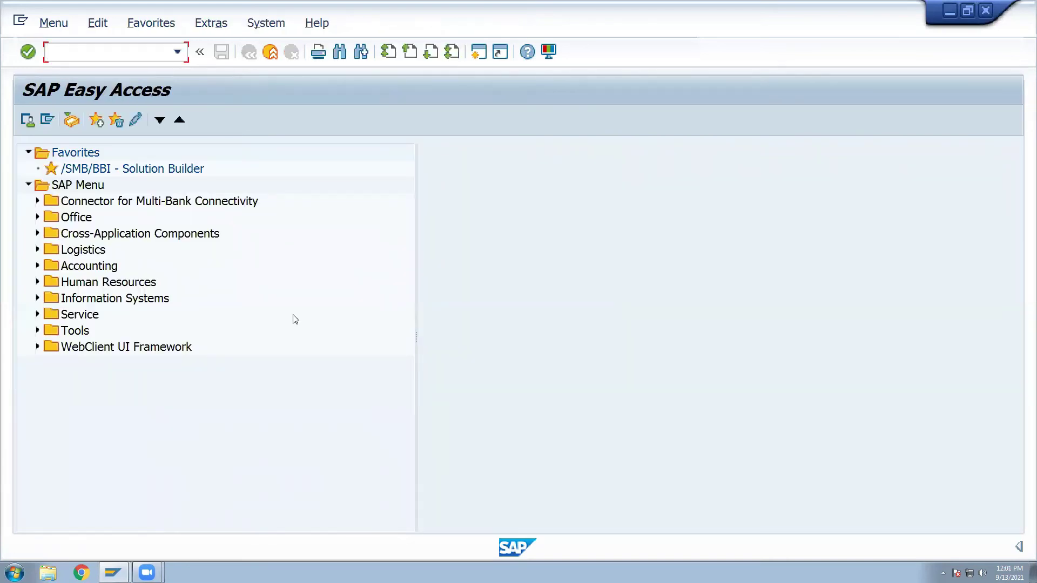
# Run transaction se11 and display the database table tcurr in the ABAP Dictionary.
pyautogui.click(177, 52)
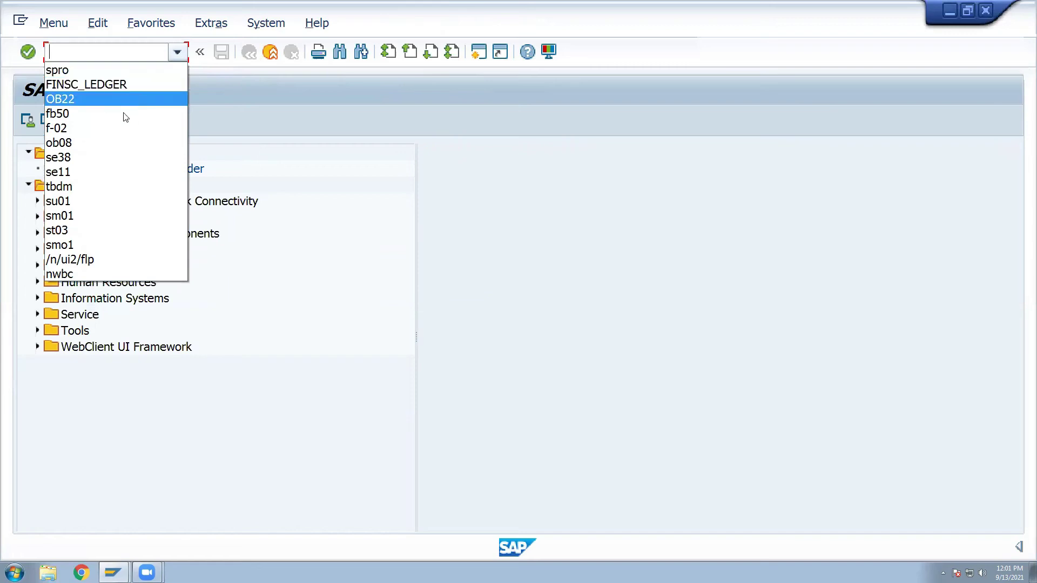
pyautogui.click(88, 171)
pyautogui.click(31, 52)
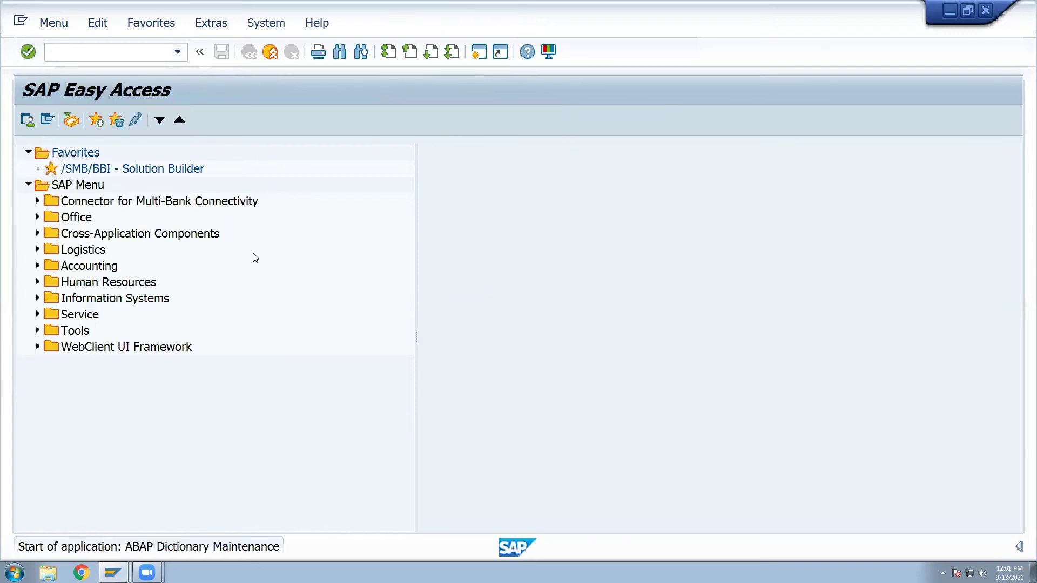
pyautogui.write('t')
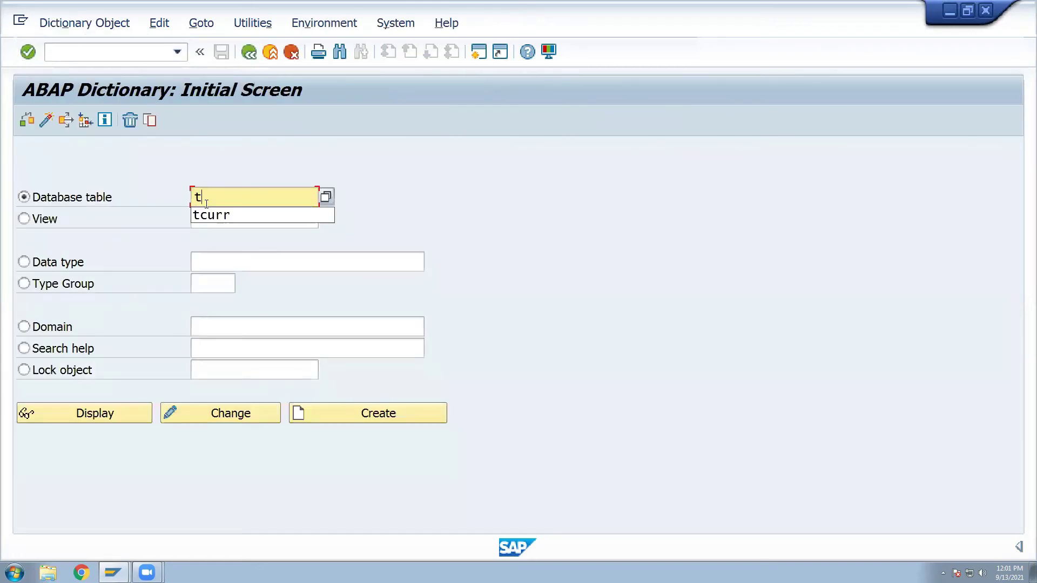
pyautogui.press('Tab')
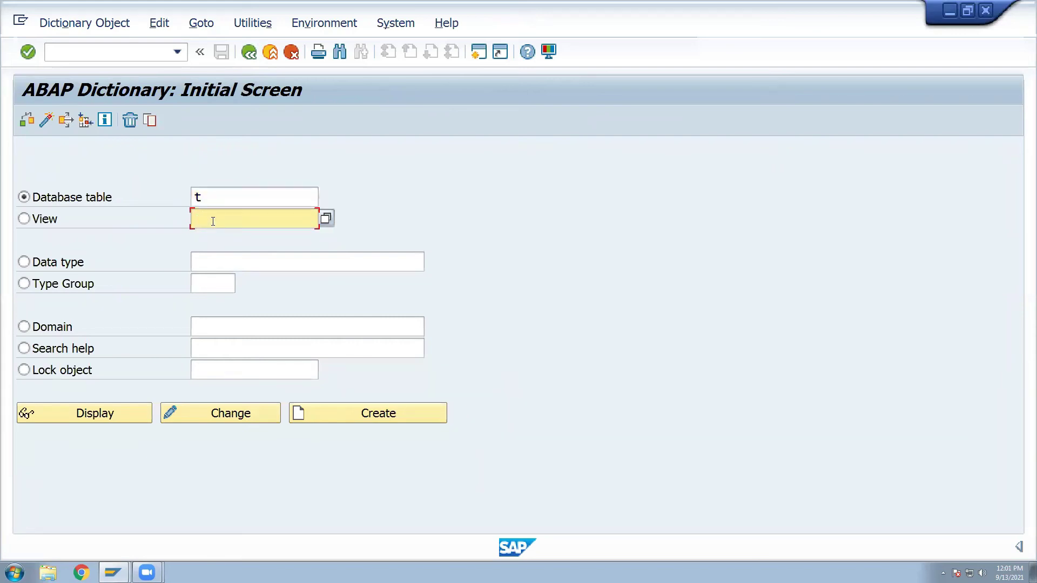
pyautogui.moveTo(213, 200); pyautogui.dragTo(198, 197)
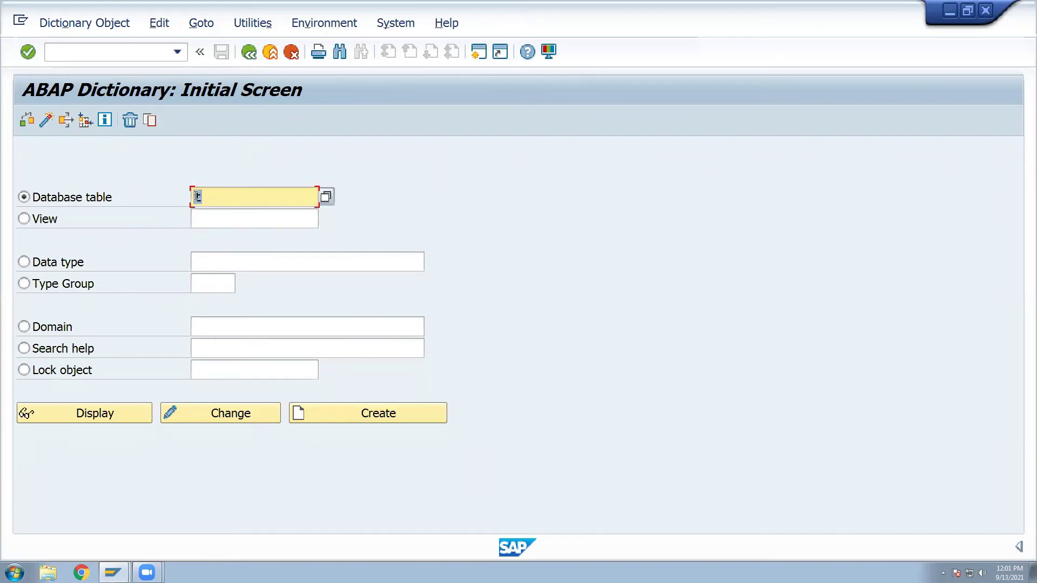
pyautogui.write('t')
pyautogui.click(222, 211)
pyautogui.click(121, 412)
# Examine the name, short description and fields of table TCURR, and return to SAP Easy Access.
pyautogui.click(246, 176)
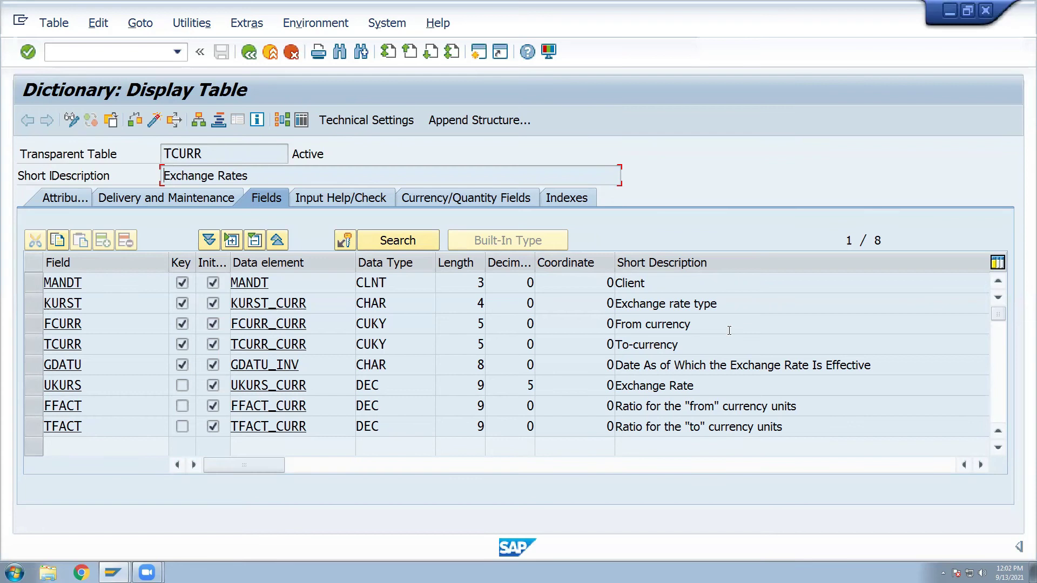
pyautogui.hotkey('shift', 'Tab')
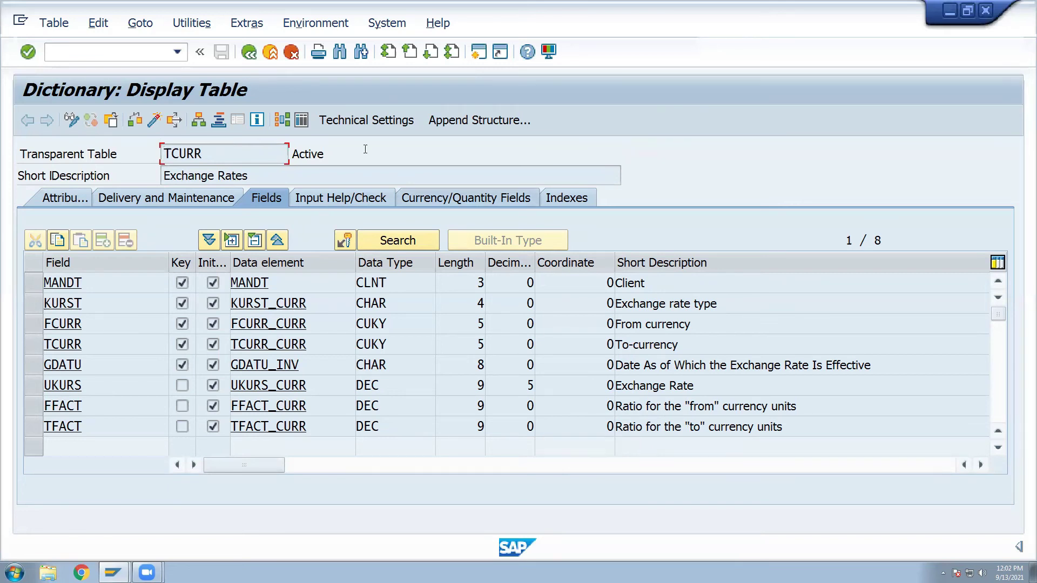
pyautogui.click(248, 52)
pyautogui.click(248, 52)
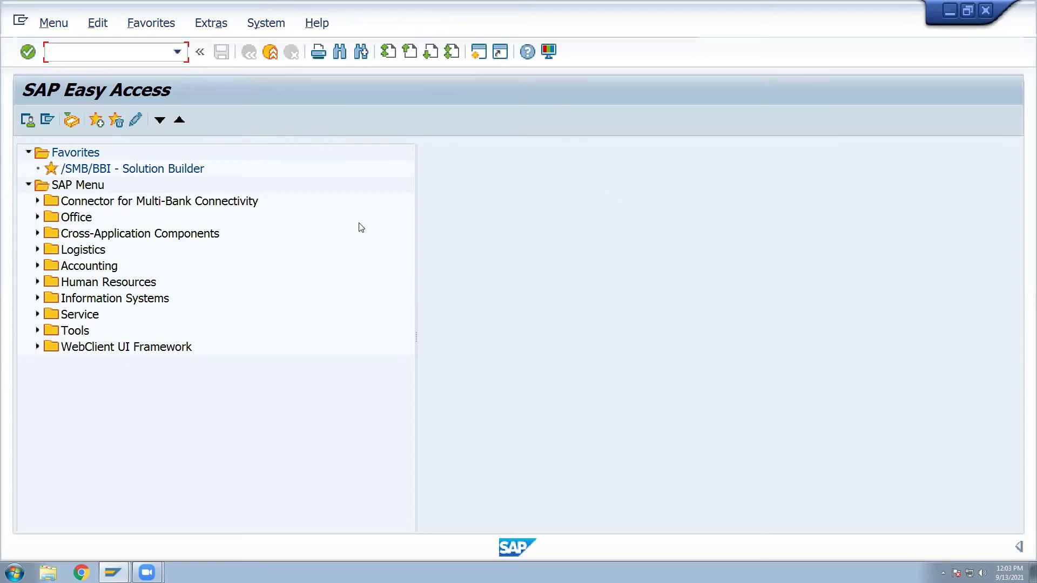
# Run transaction ob22 and acknowledge the information message to display the additional local currencies for company codes.
pyautogui.write('ob22')
pyautogui.press('Return')
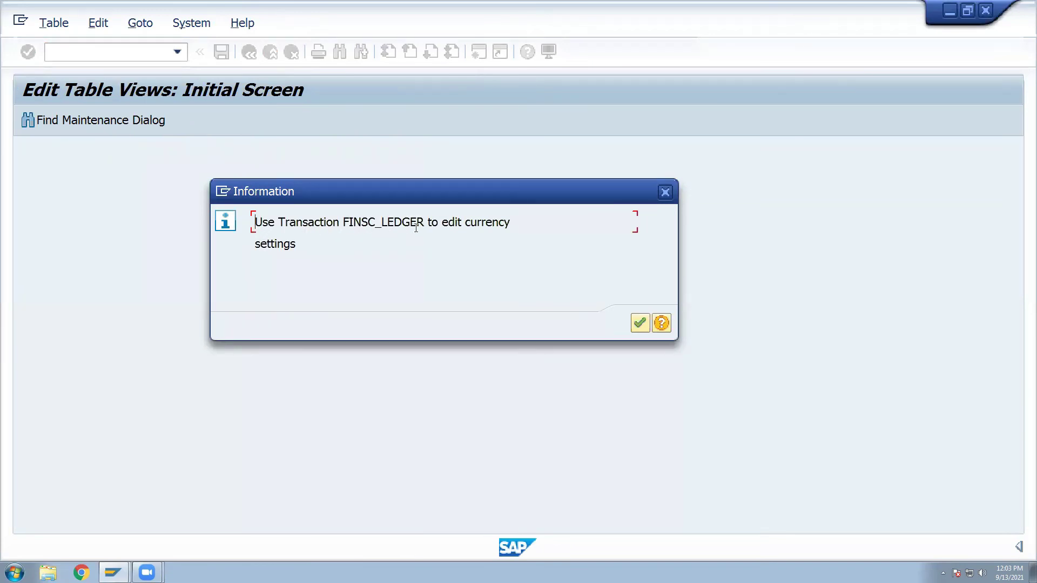
pyautogui.click(641, 324)
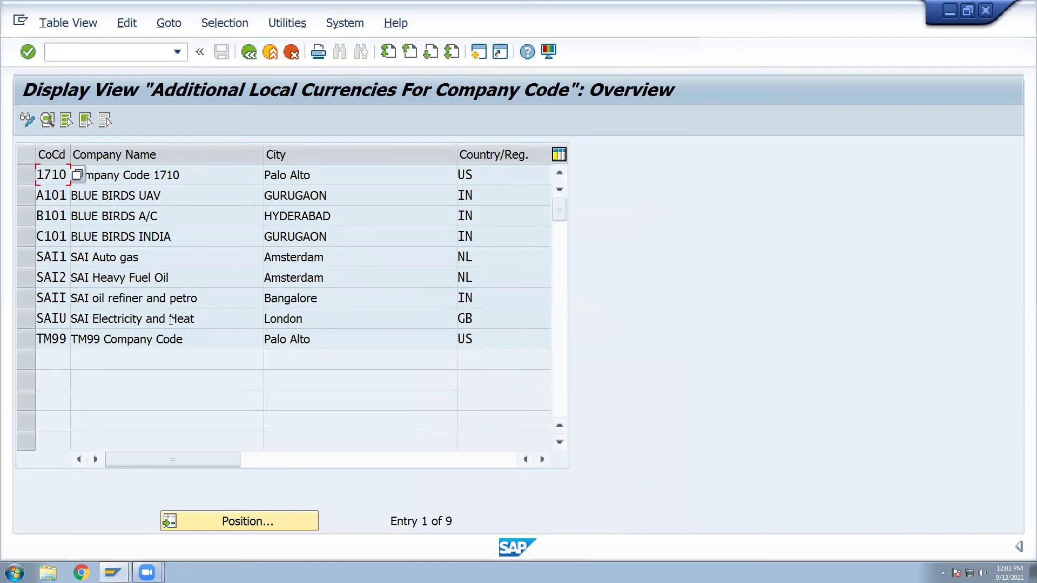
# Examine the first, second and third local currency settings of company code B101, and return to SAP Easy Access.
pyautogui.doubleClick(276, 216)
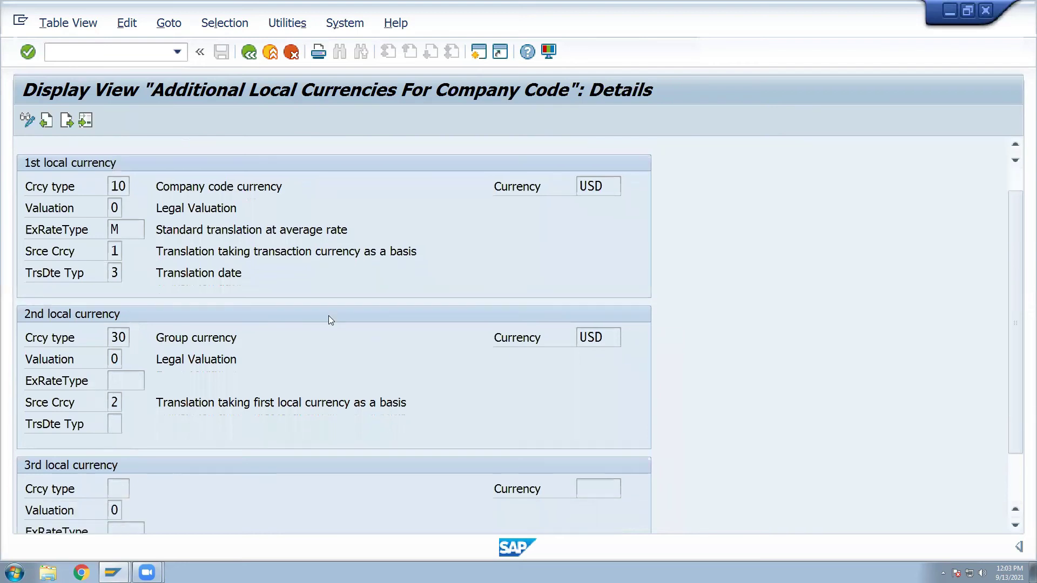
pyautogui.scroll(-1, 139, 322)
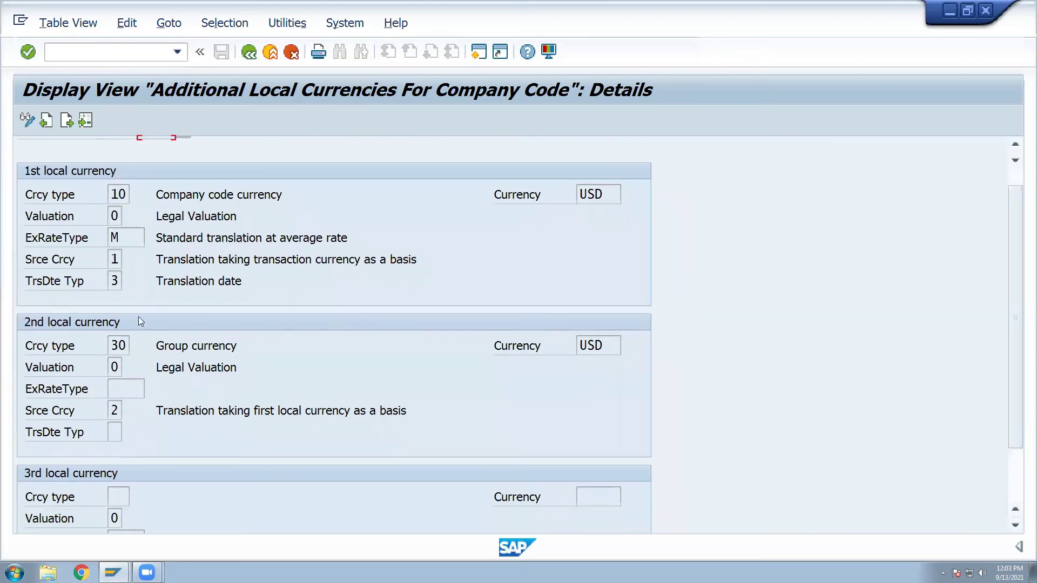
pyautogui.scroll(-3, 285, 374)
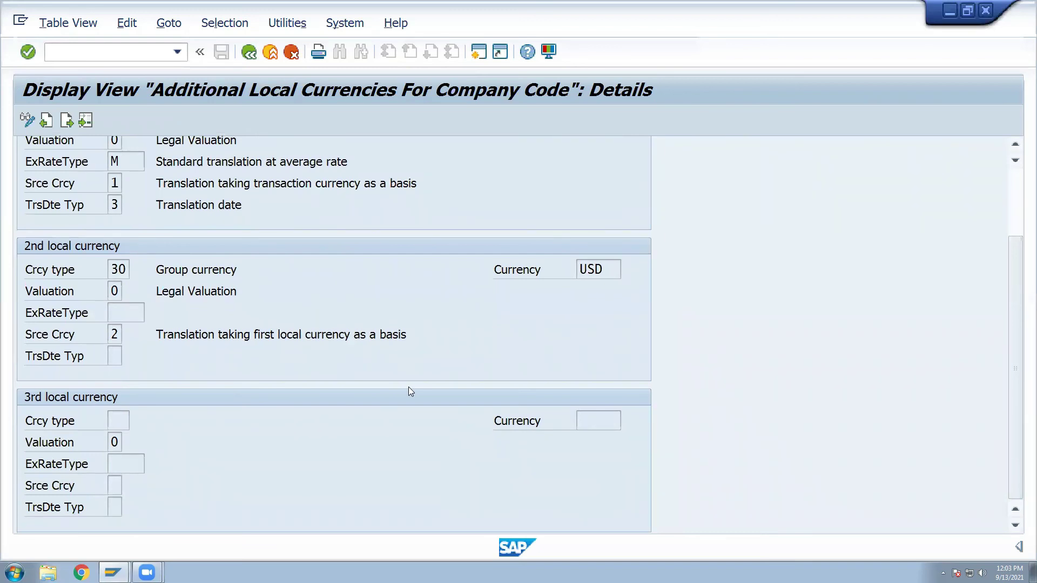
pyautogui.scroll(4, 410, 385)
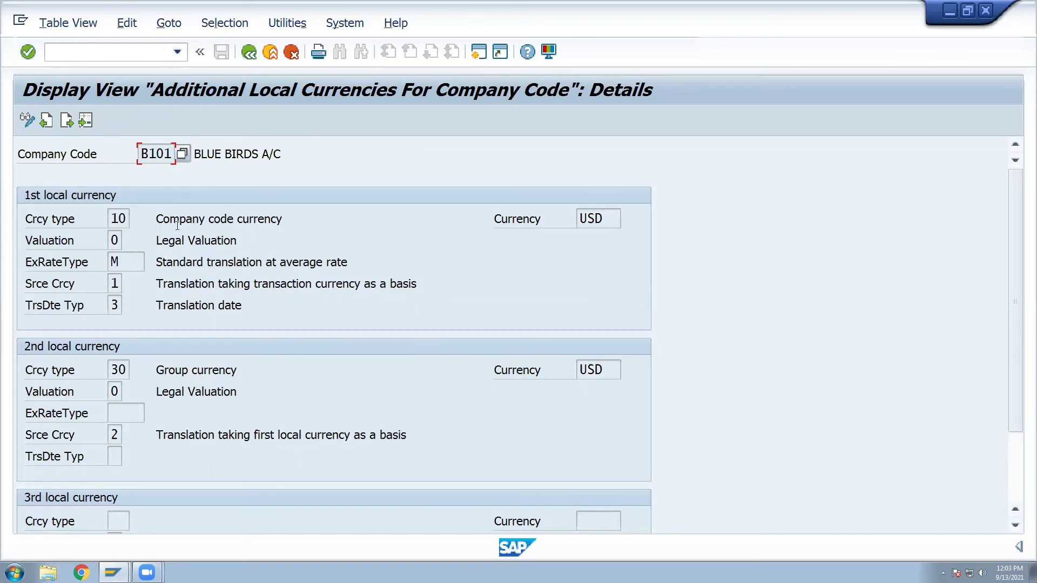
pyautogui.click(248, 52)
pyautogui.click(248, 52)
# Run transaction FINSC_LEDGER, agree to display the locked data, and close the consistency check messages to view the ledger overview.
pyautogui.click(177, 52)
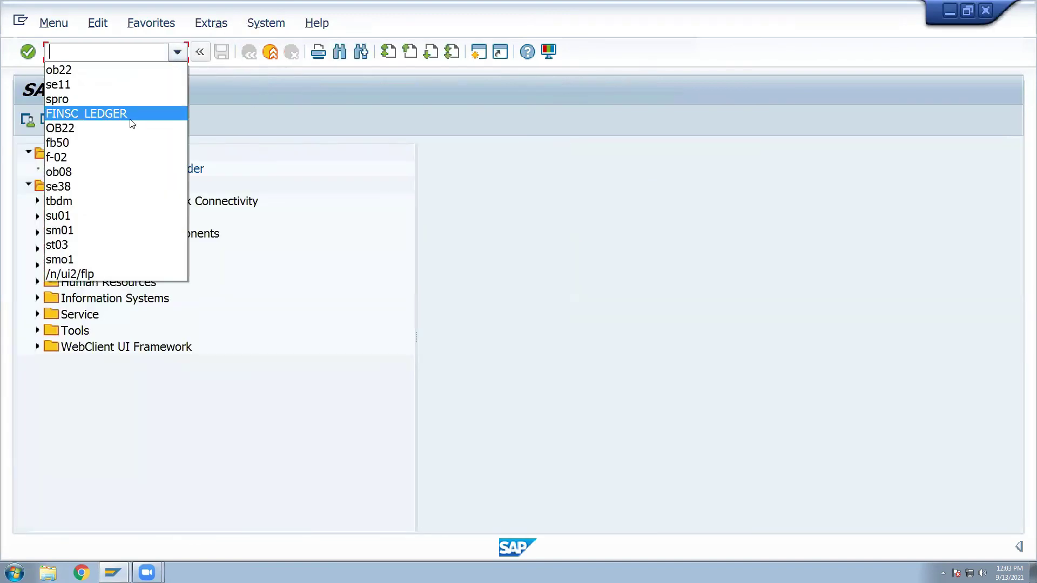
pyautogui.click(113, 113)
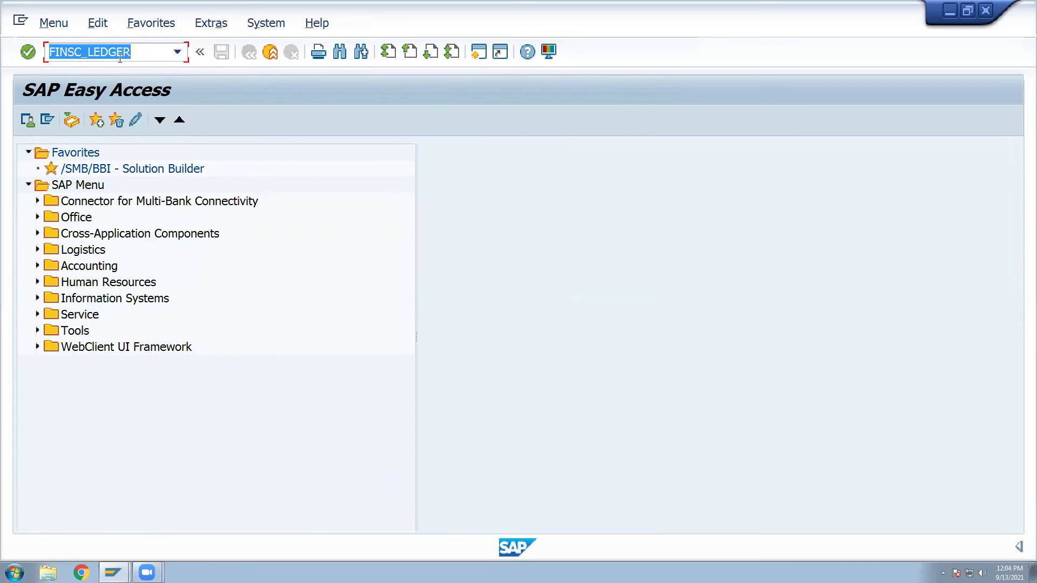
pyautogui.click(28, 52)
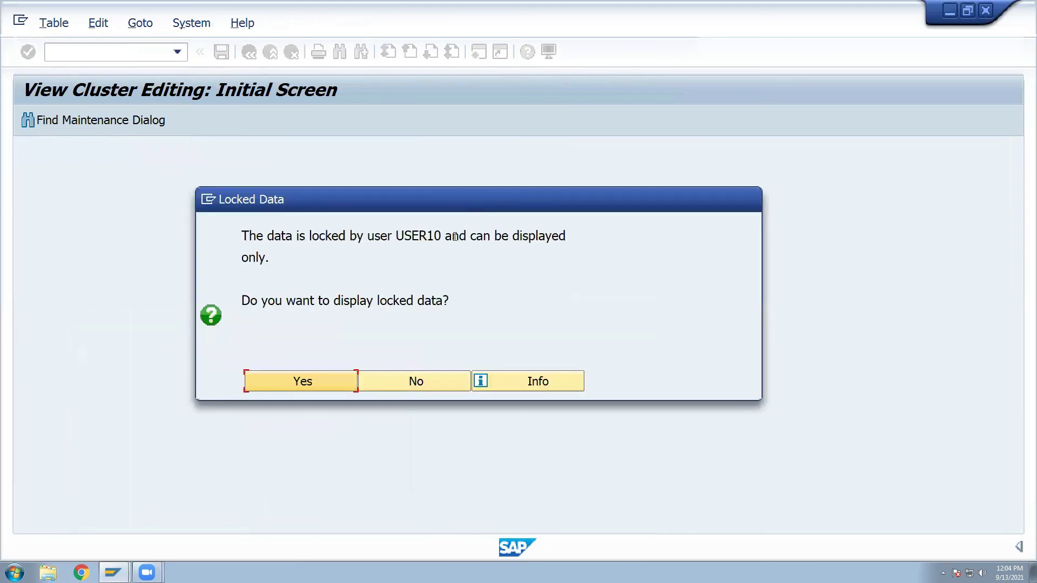
pyautogui.click(333, 381)
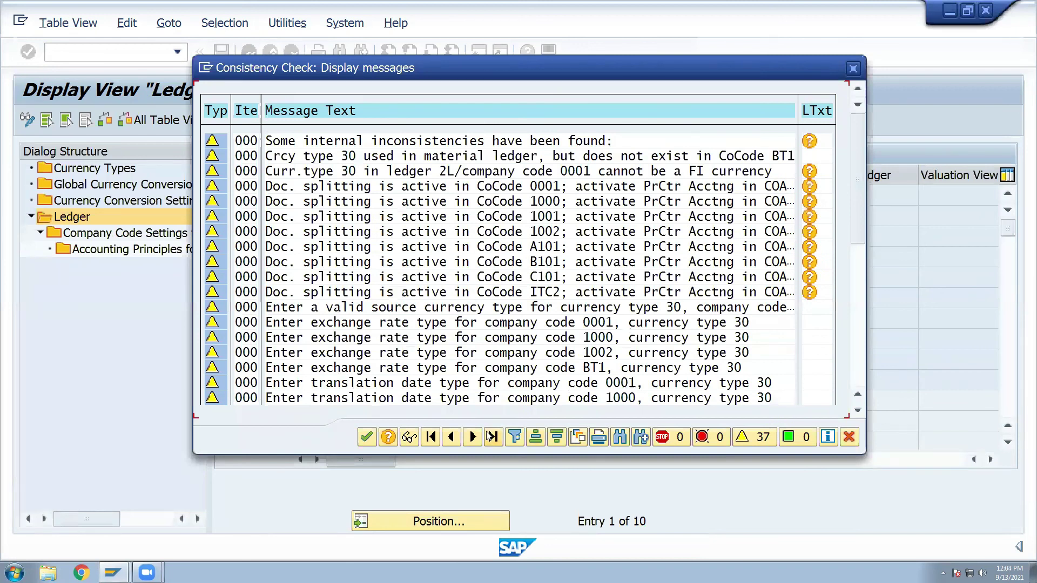
pyautogui.click(367, 438)
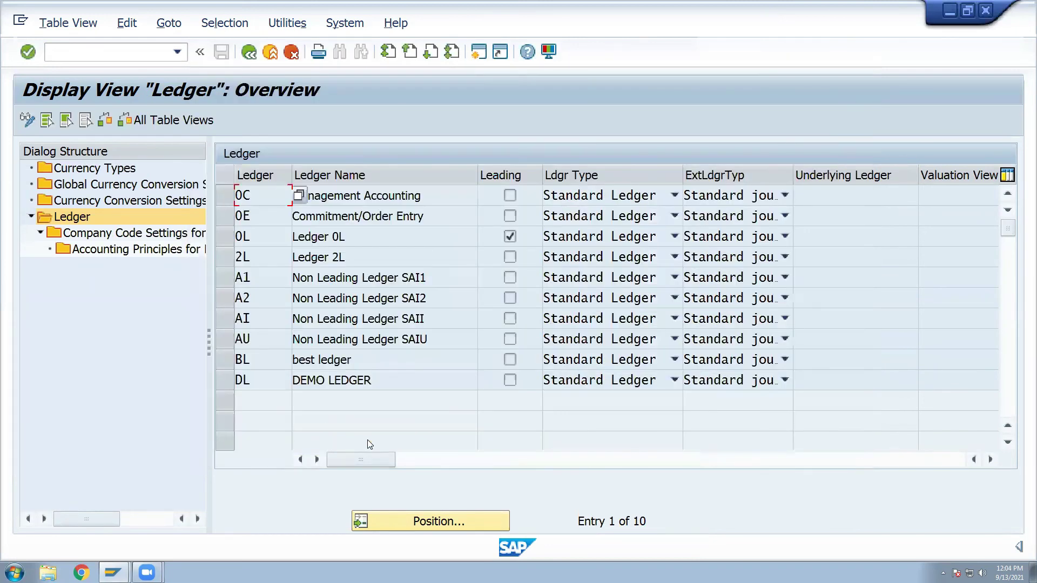